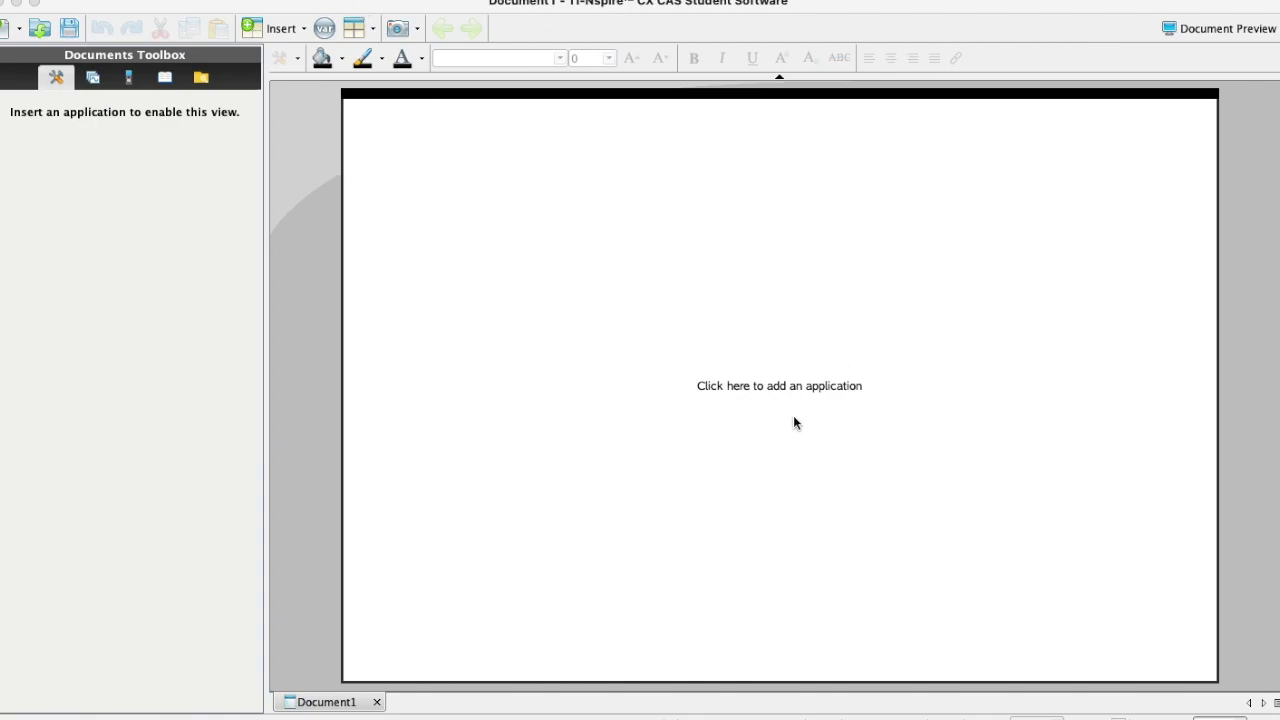
Insert a Lists & Spreadsheet page into the blank Document1.
{"action": "left_click", "coordinate": [765, 388]}
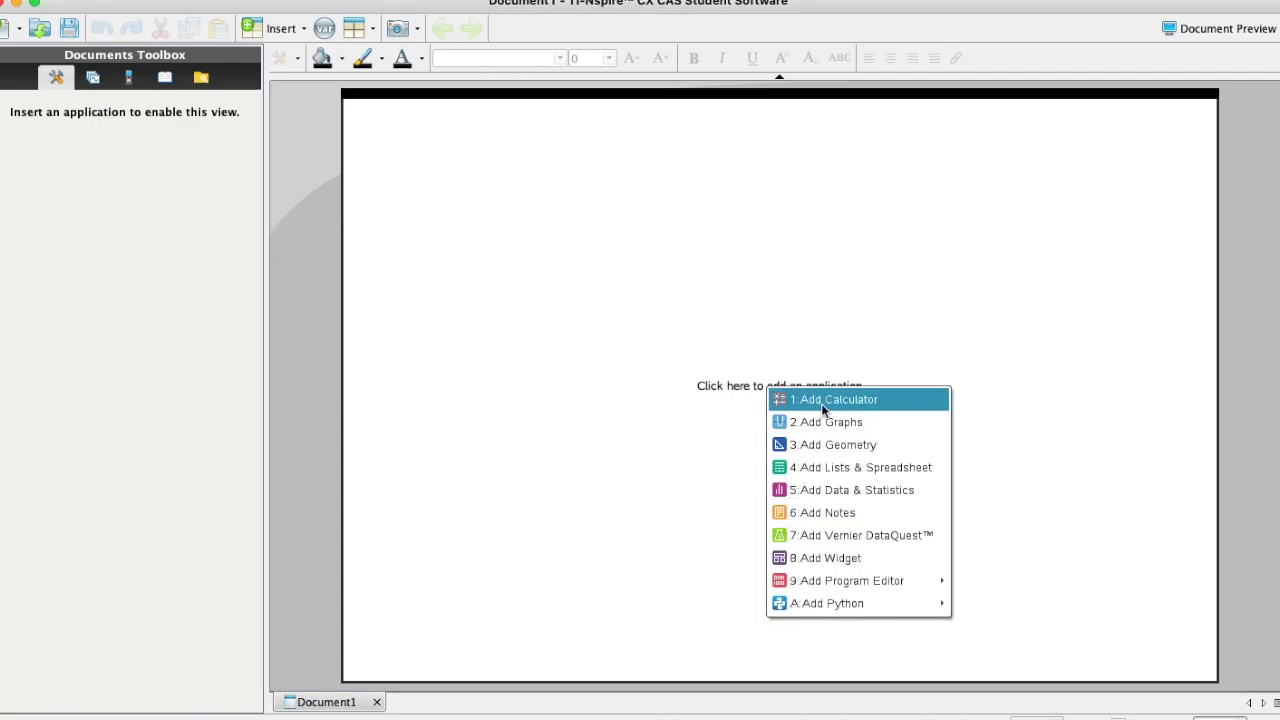
{"action": "left_click", "coordinate": [829, 468]}
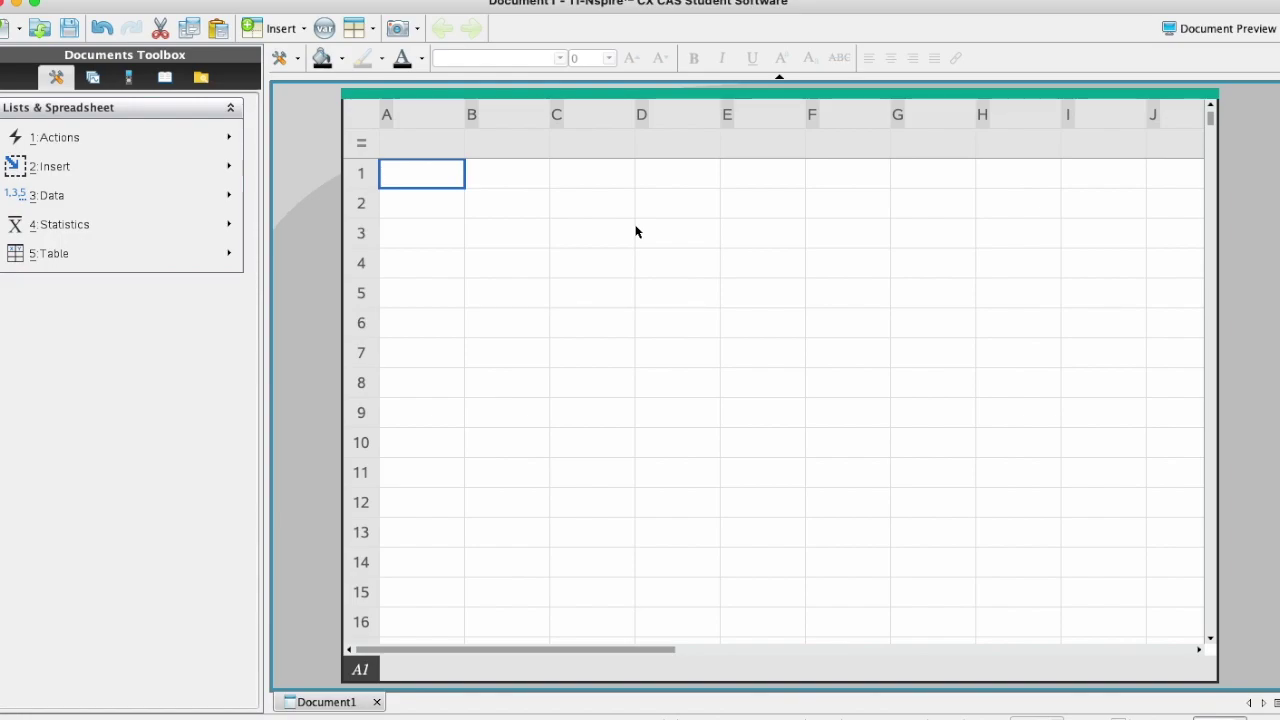
Select column A's name cell so it can be named x.
{"action": "left_click", "coordinate": [431, 124]}
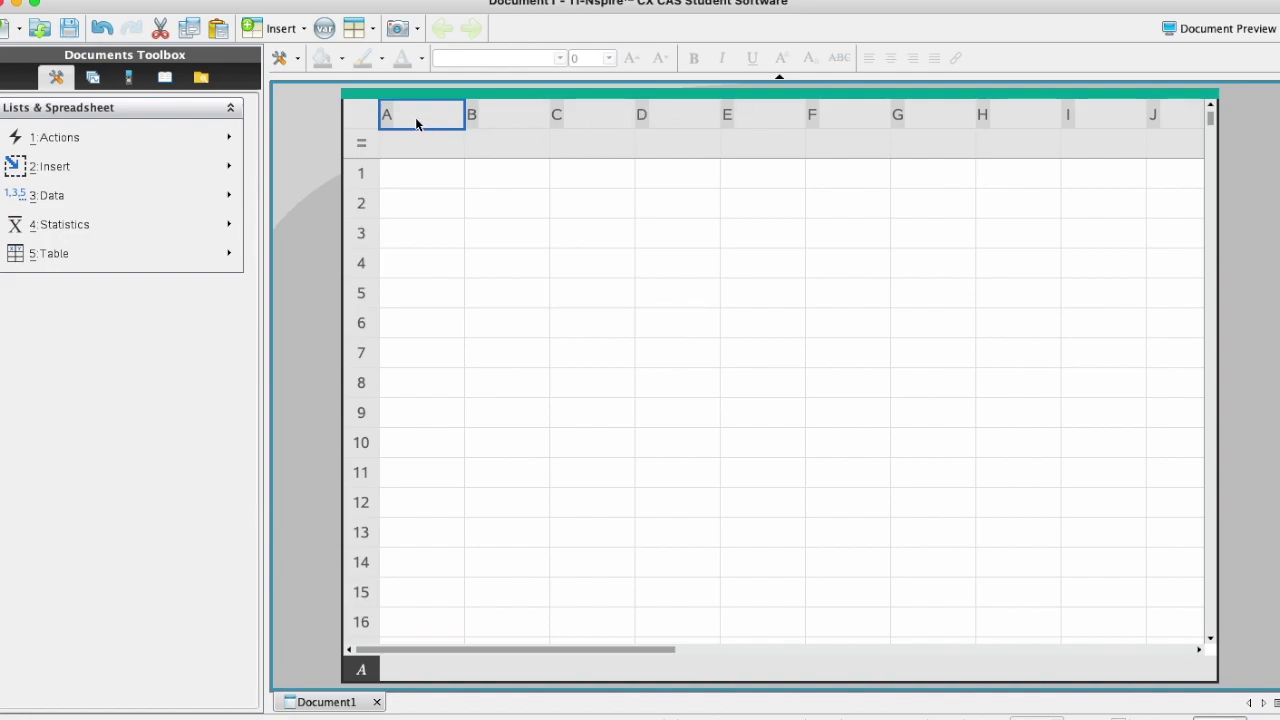
Name columns A and B x and p.
{"action": "type", "text": "x"}
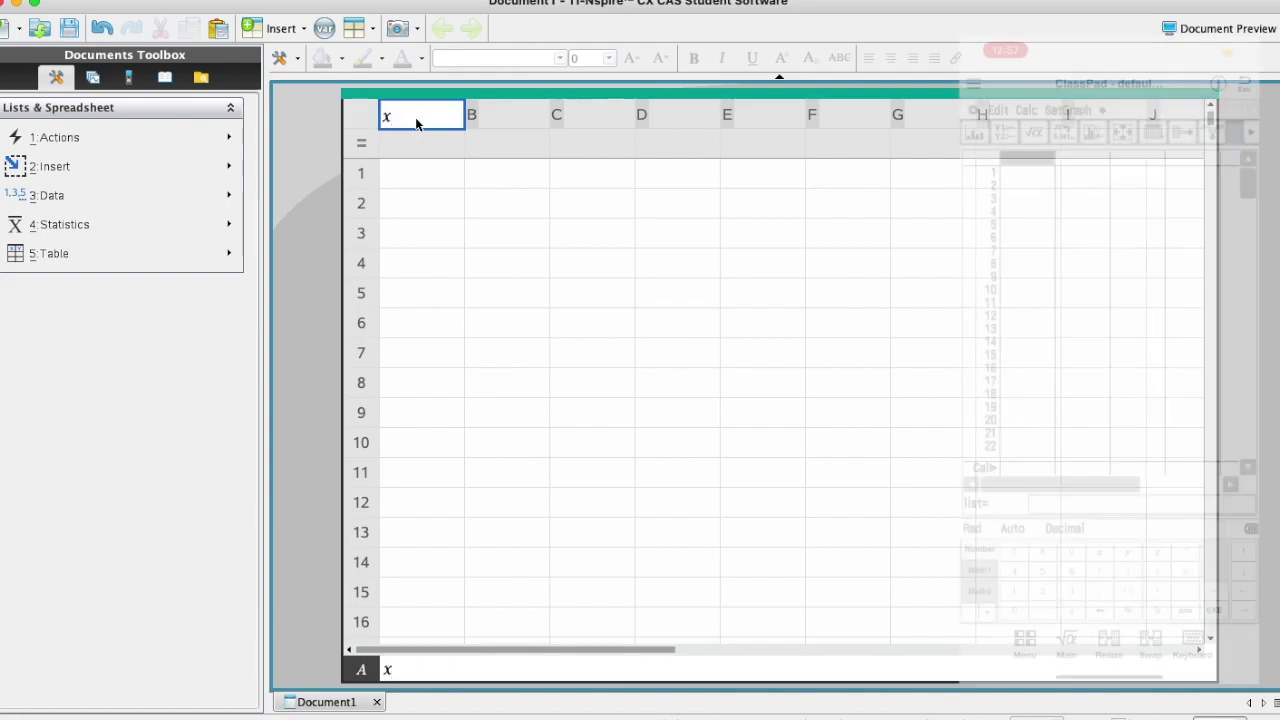
{"action": "key", "text": "Return"}
{"action": "key", "text": "Right"}
{"action": "key", "text": "Up"}
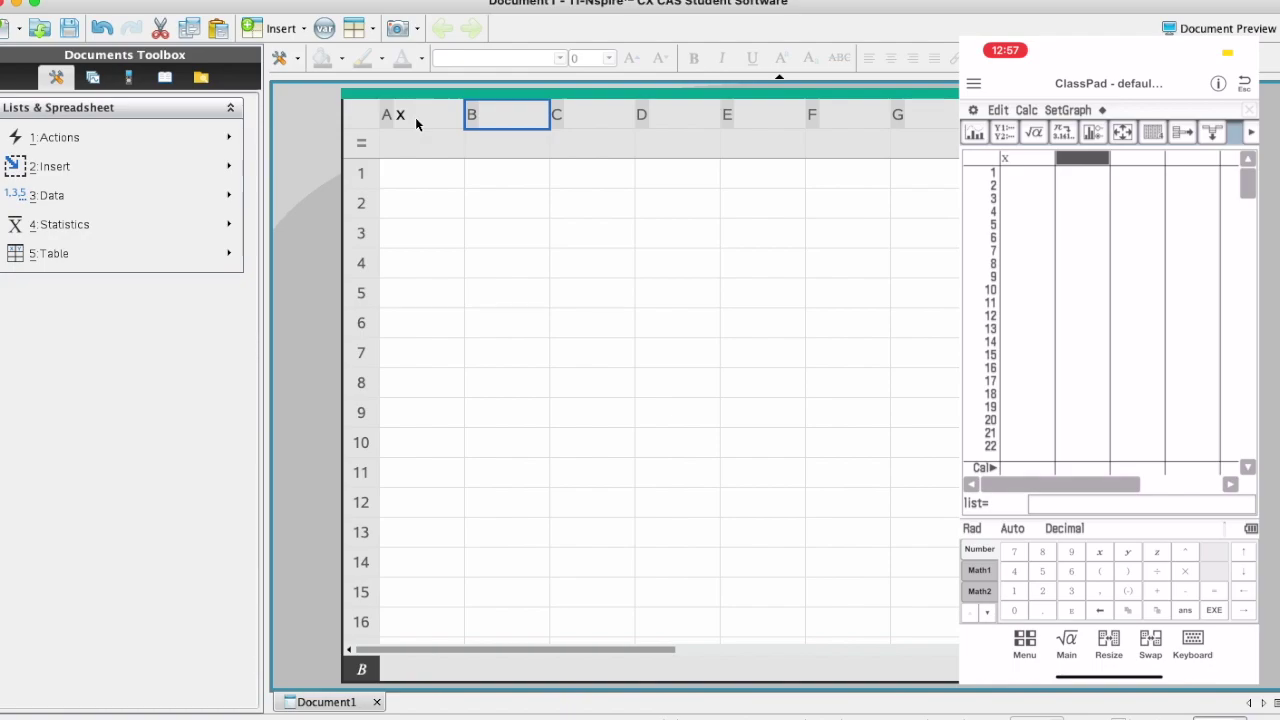
{"action": "type", "text": "p"}
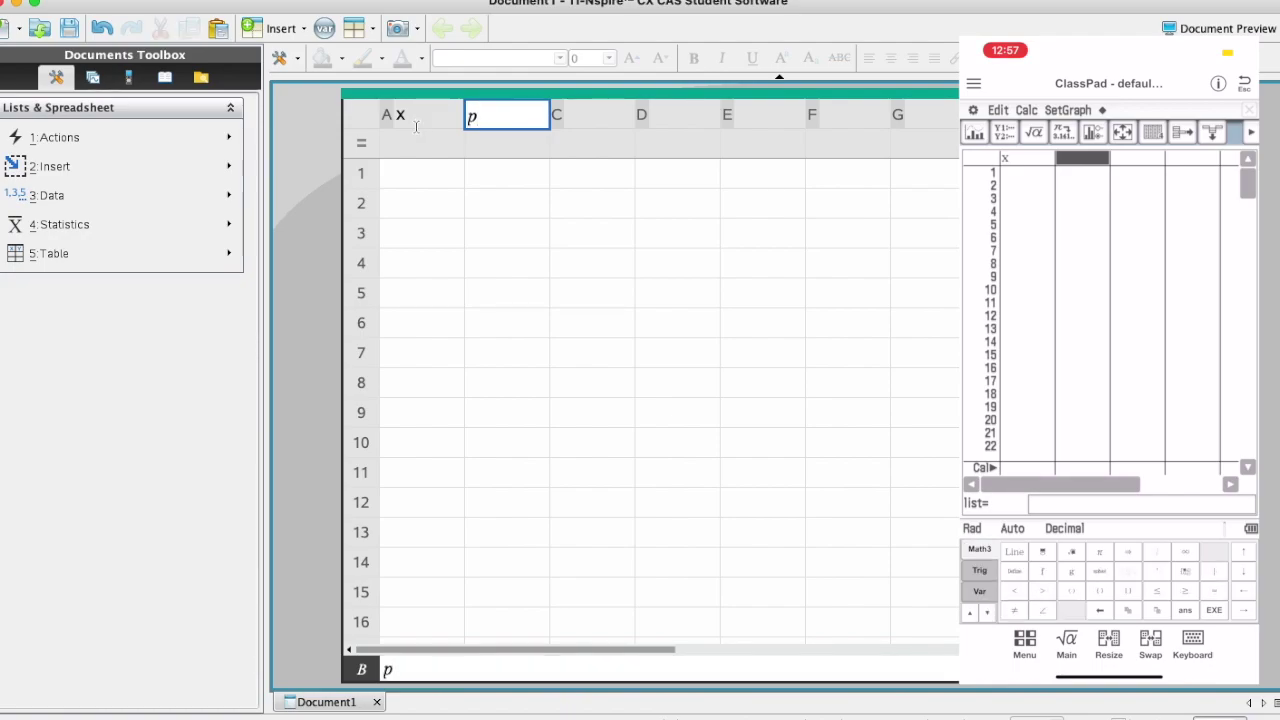
{"action": "key", "text": "Return"}
Name columns C and D e and v.
{"action": "key", "text": "Right"}
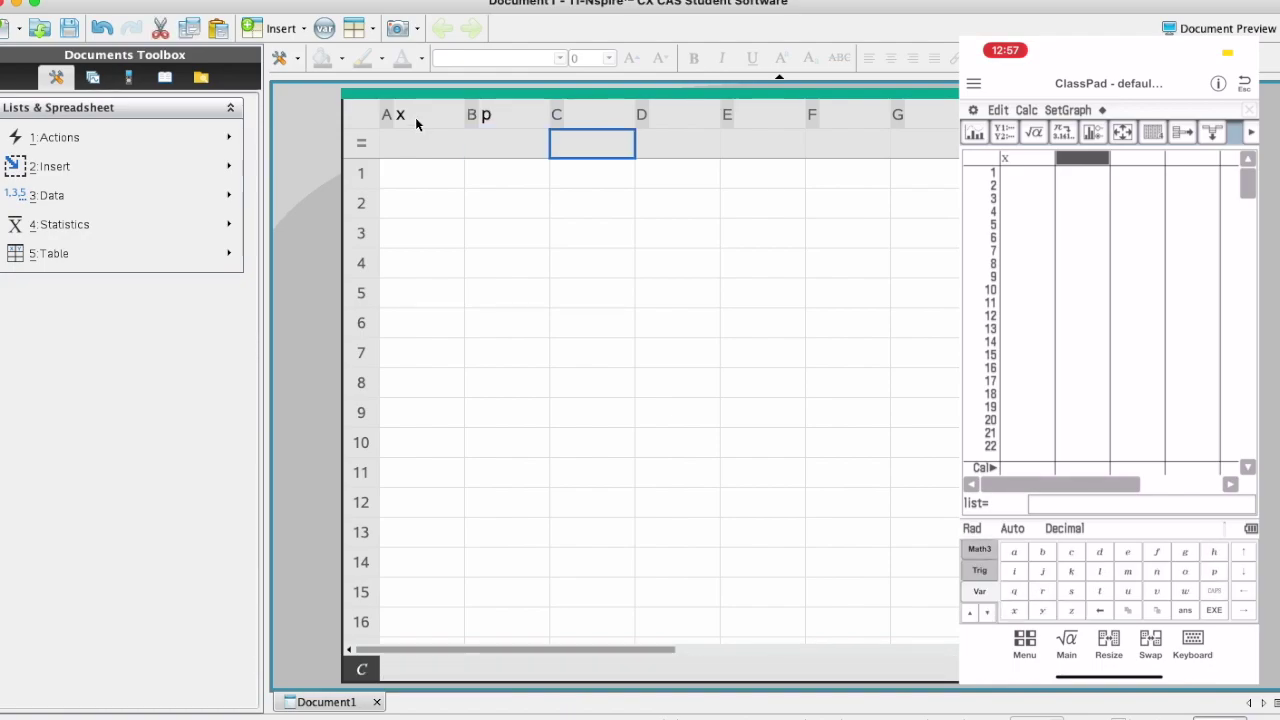
{"action": "key", "text": "Up"}
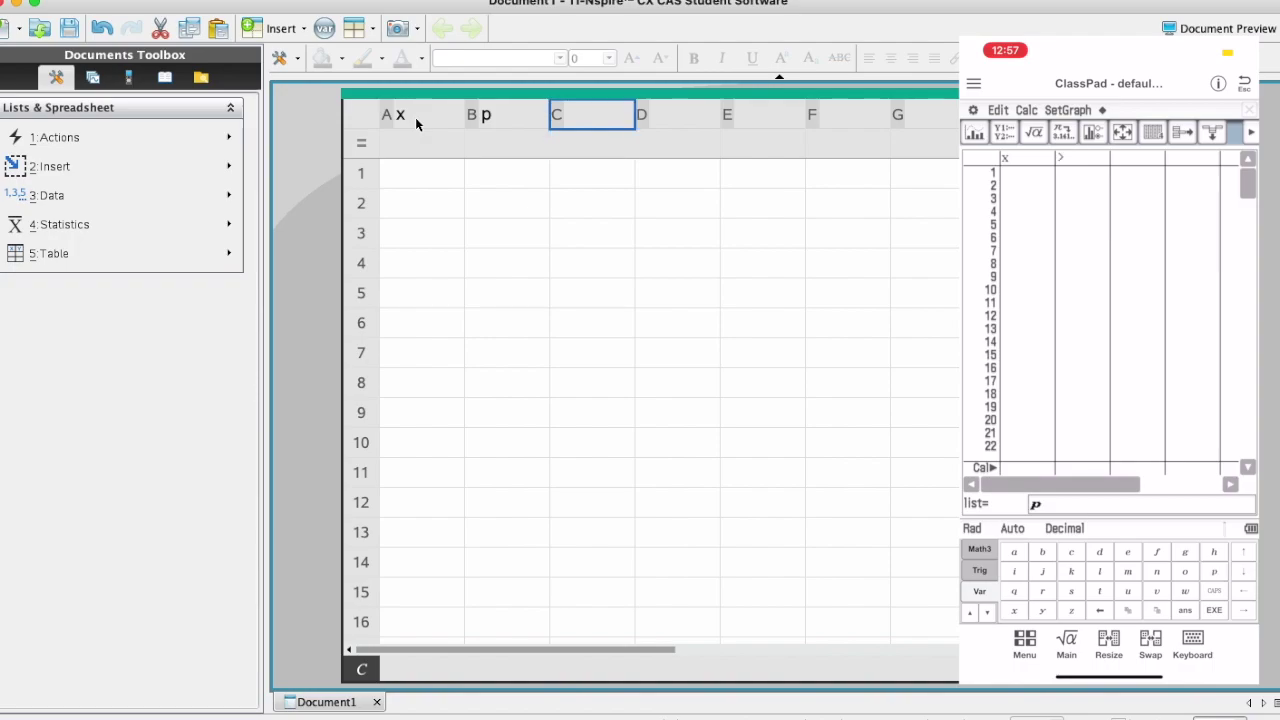
{"action": "type", "text": "e"}
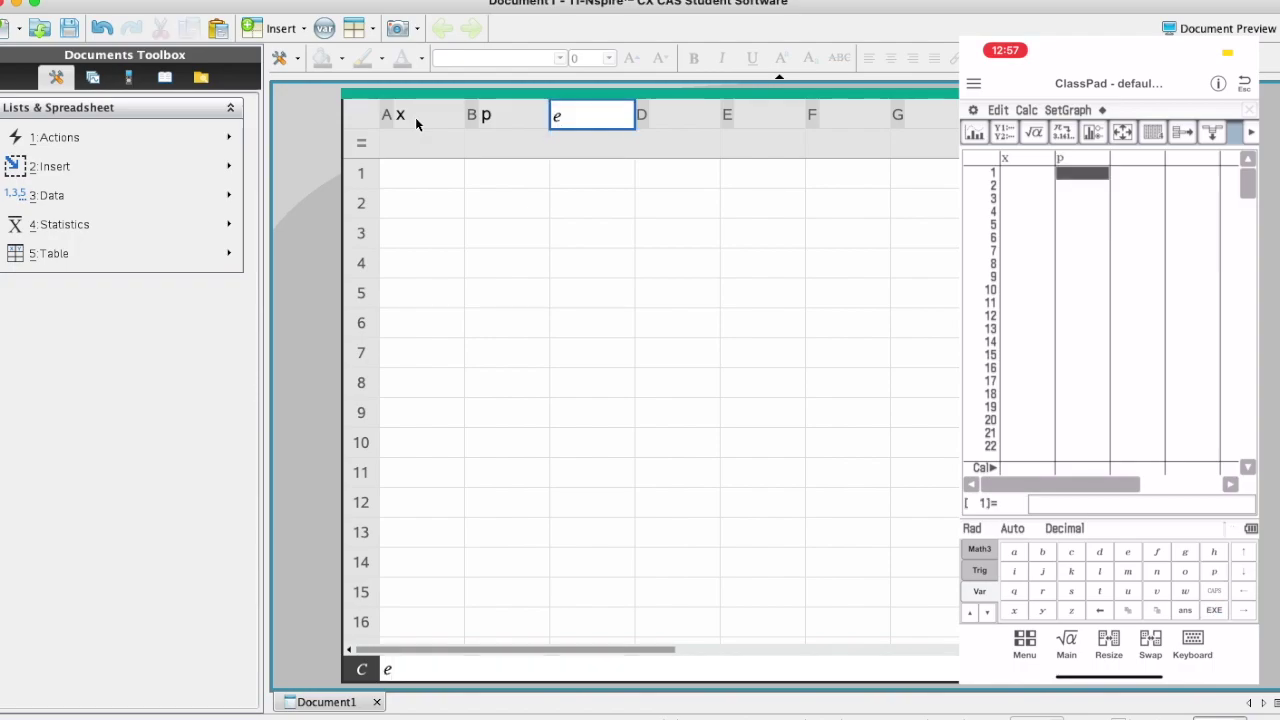
{"action": "key", "text": "Return"}
{"action": "key", "text": "Down"}
{"action": "key", "text": "Down"}
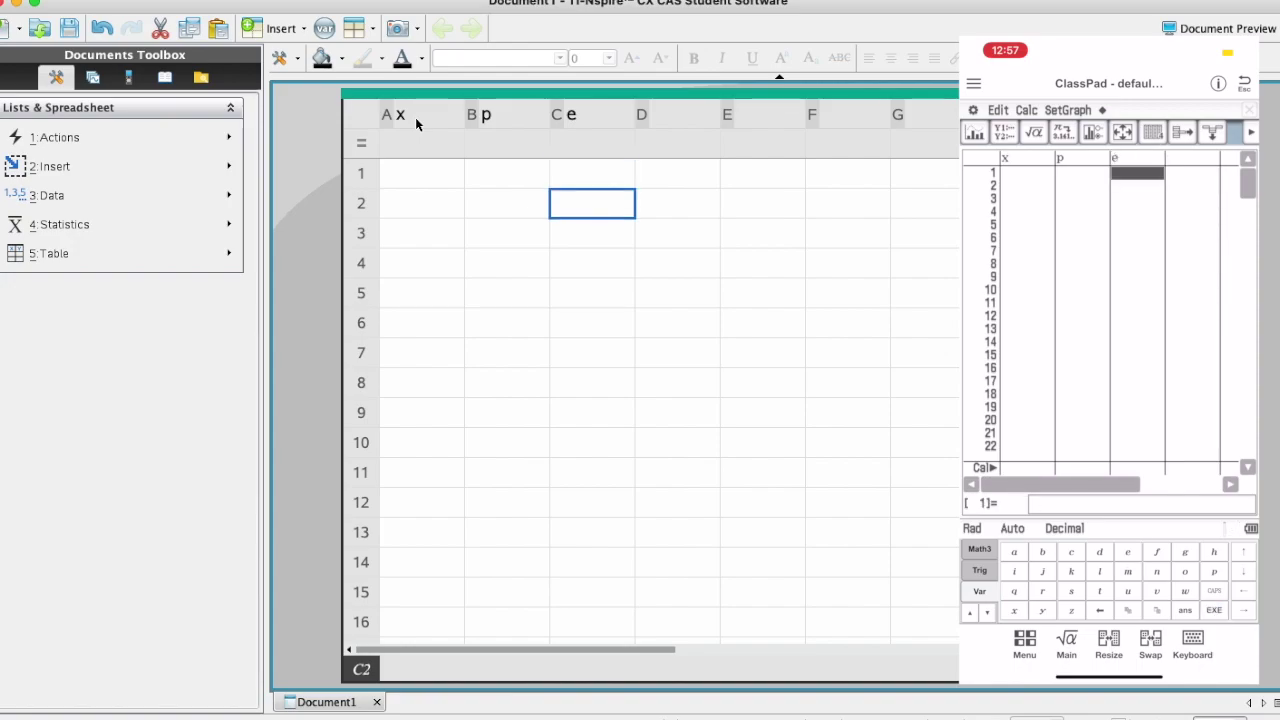
{"action": "key", "text": "Right"}
{"action": "key", "text": "Up"}
{"action": "key", "text": "Up"}
{"action": "key", "text": "Up"}
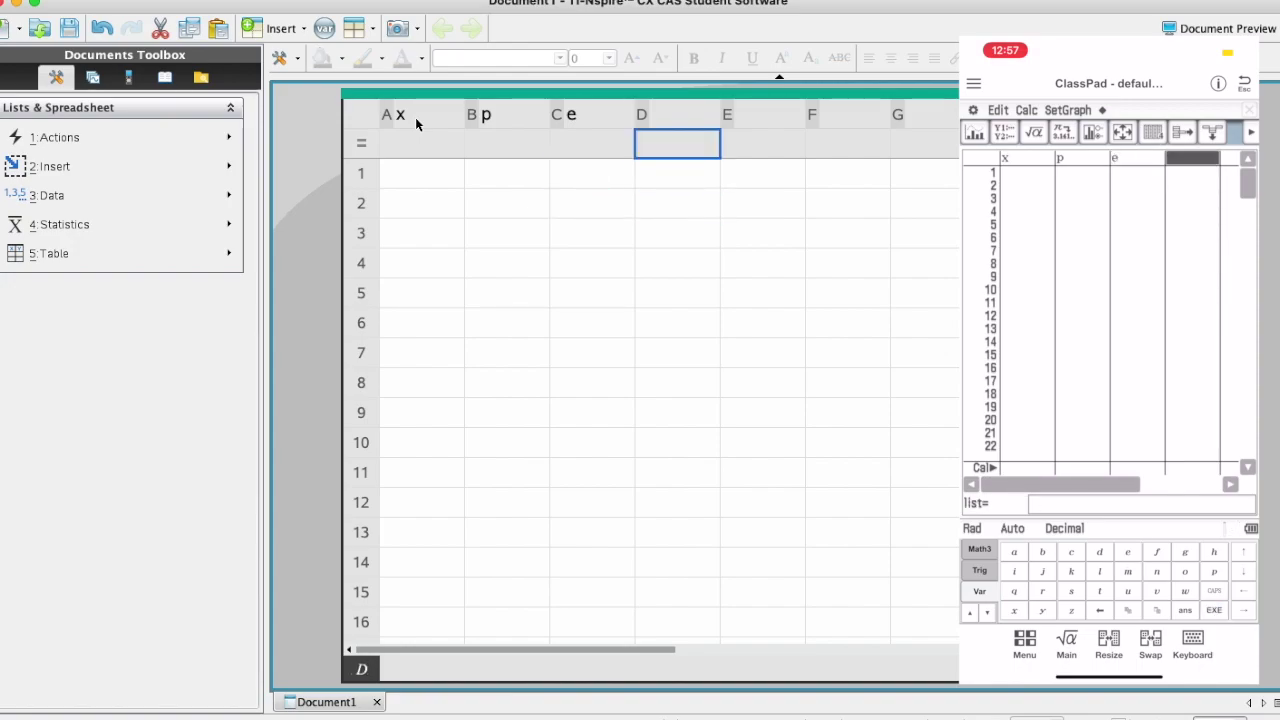
{"action": "type", "text": "v"}
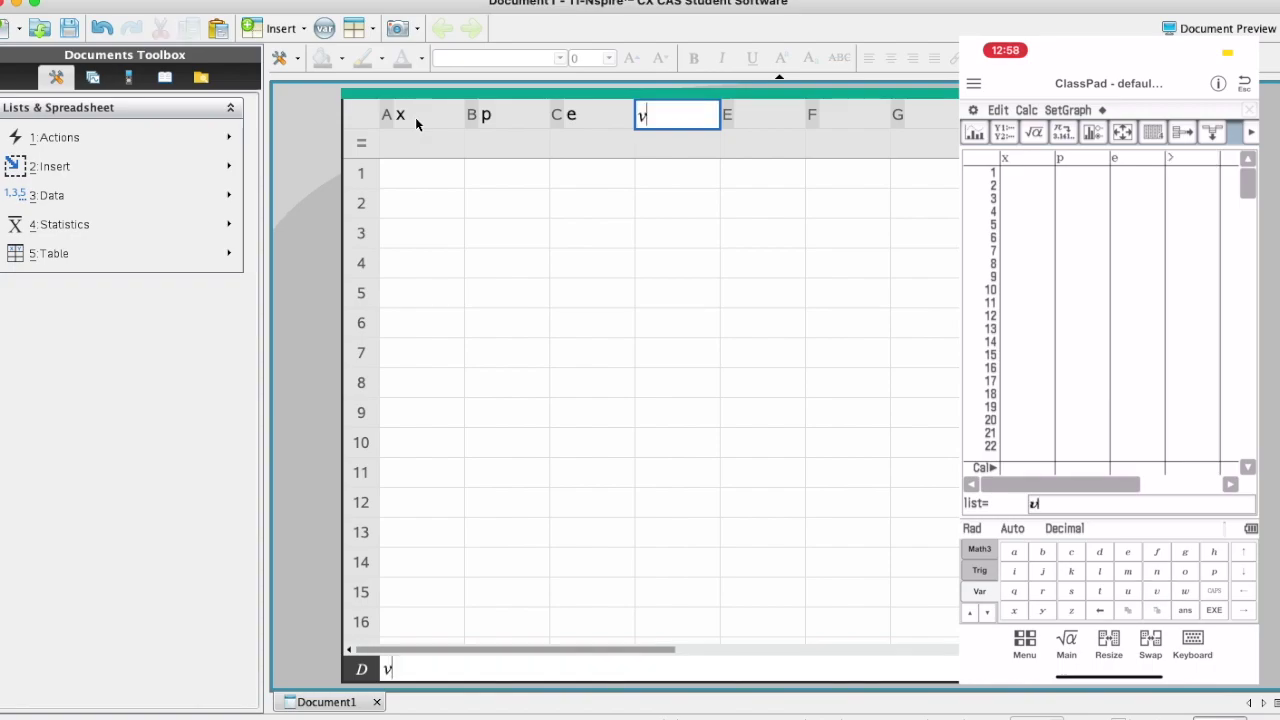
{"action": "key", "text": "Return"}
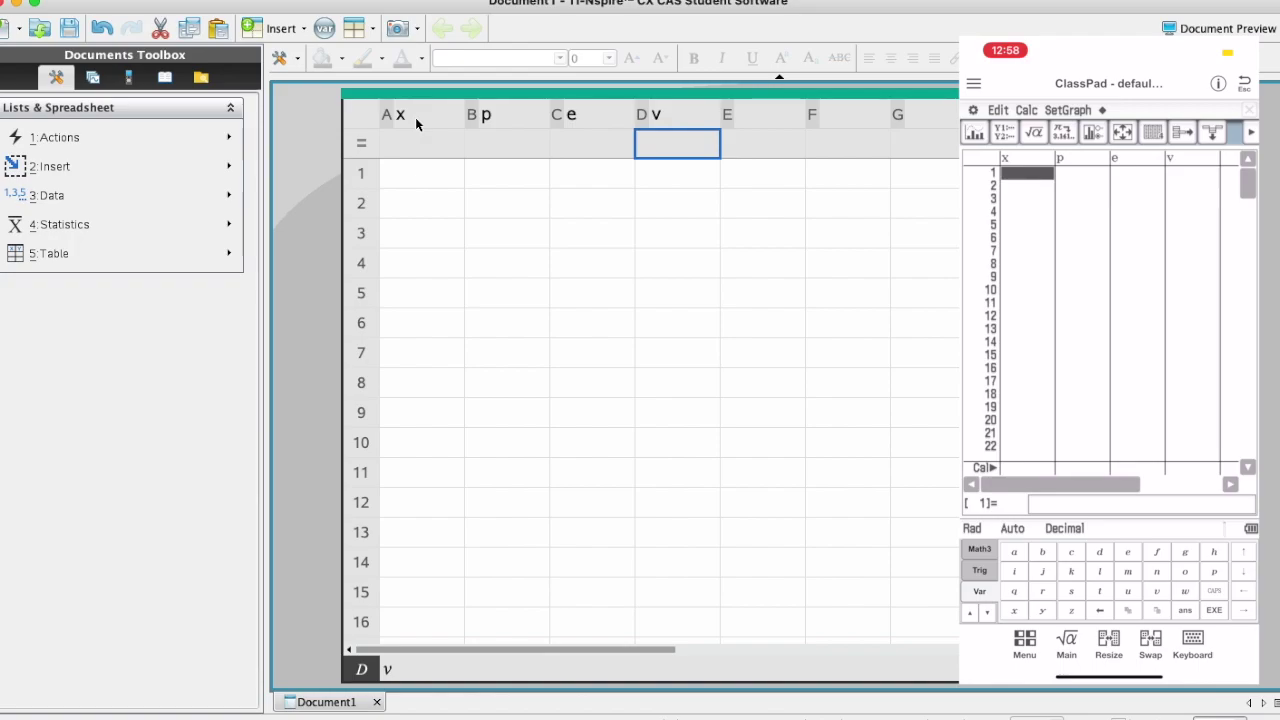
{"action": "key", "text": "Down"}
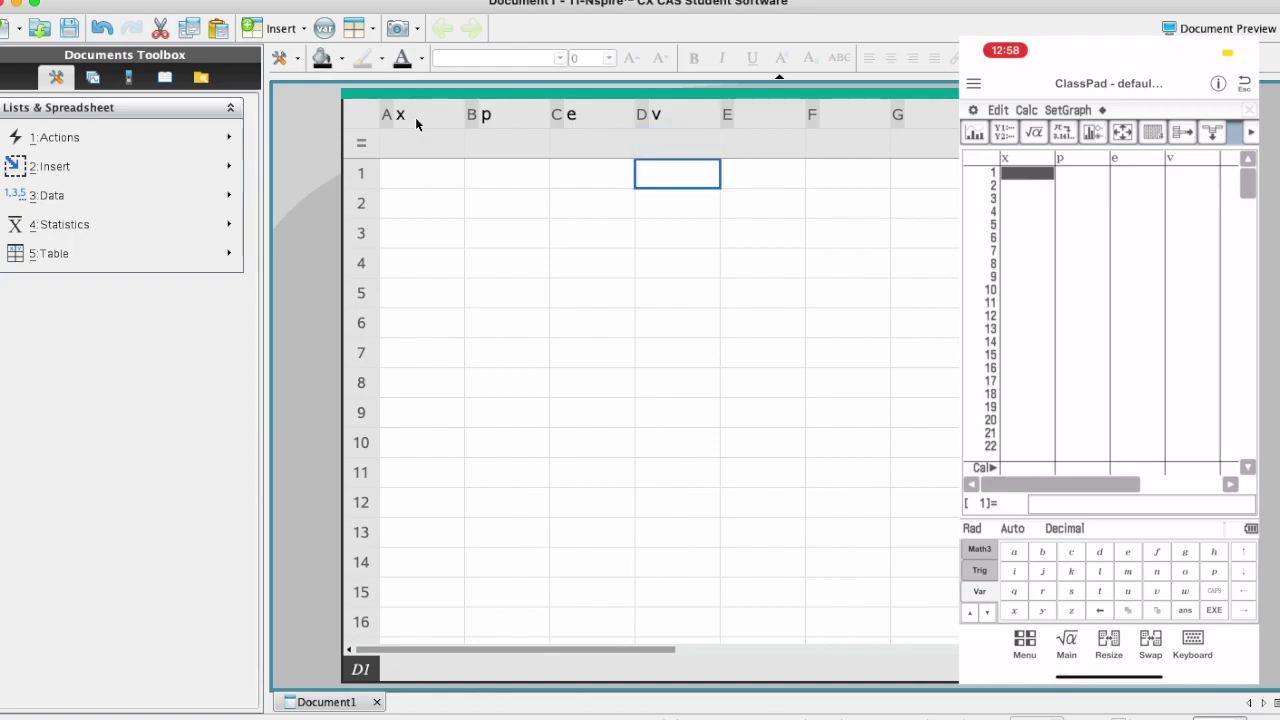
Enter the values 1 through 6 down column x.
{"action": "key", "text": "Left"}
{"action": "key", "text": "Left"}
{"action": "key", "text": "Left"}
{"action": "key", "text": "Up"}
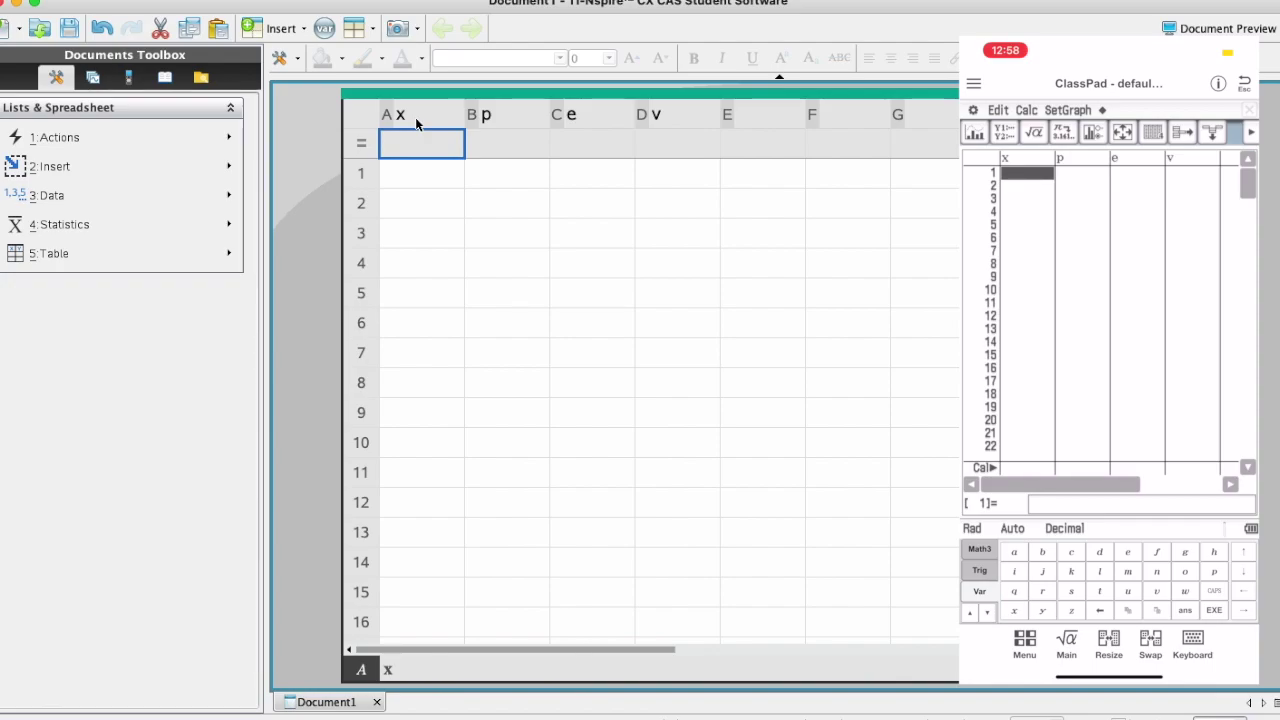
{"action": "key", "text": "Down"}
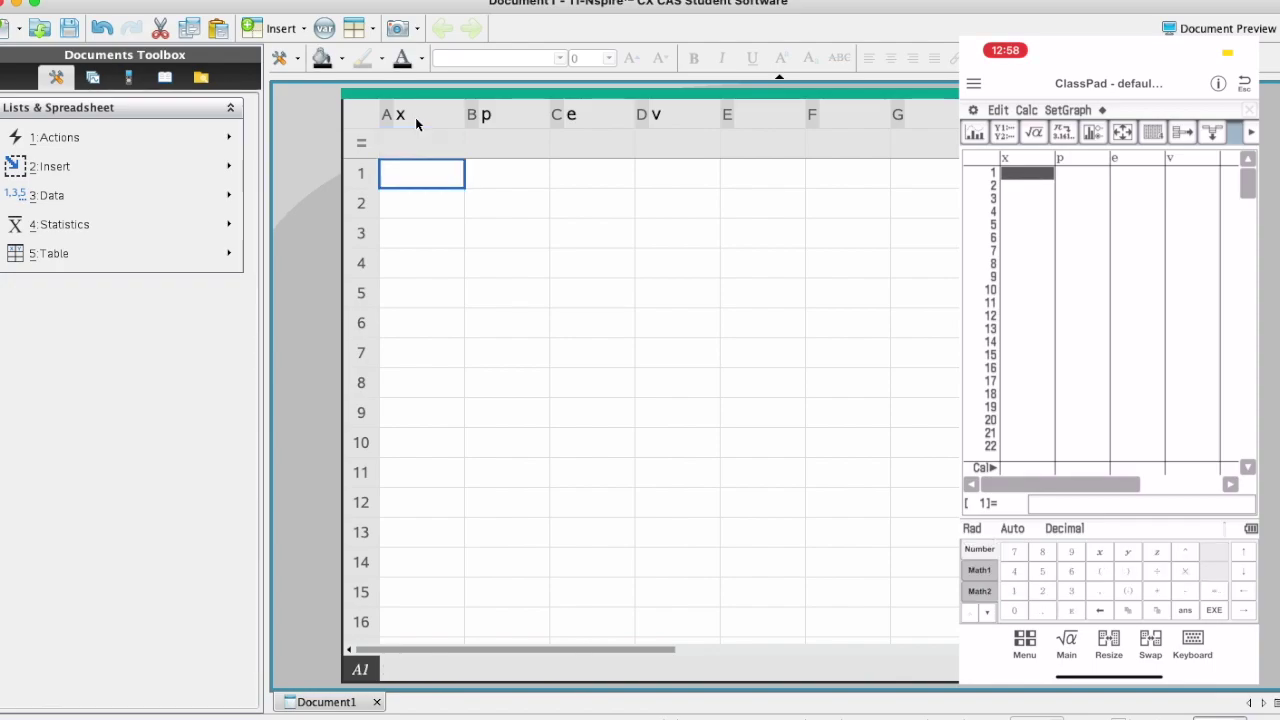
{"action": "type", "text": "1"}
{"action": "key", "text": "Return"}
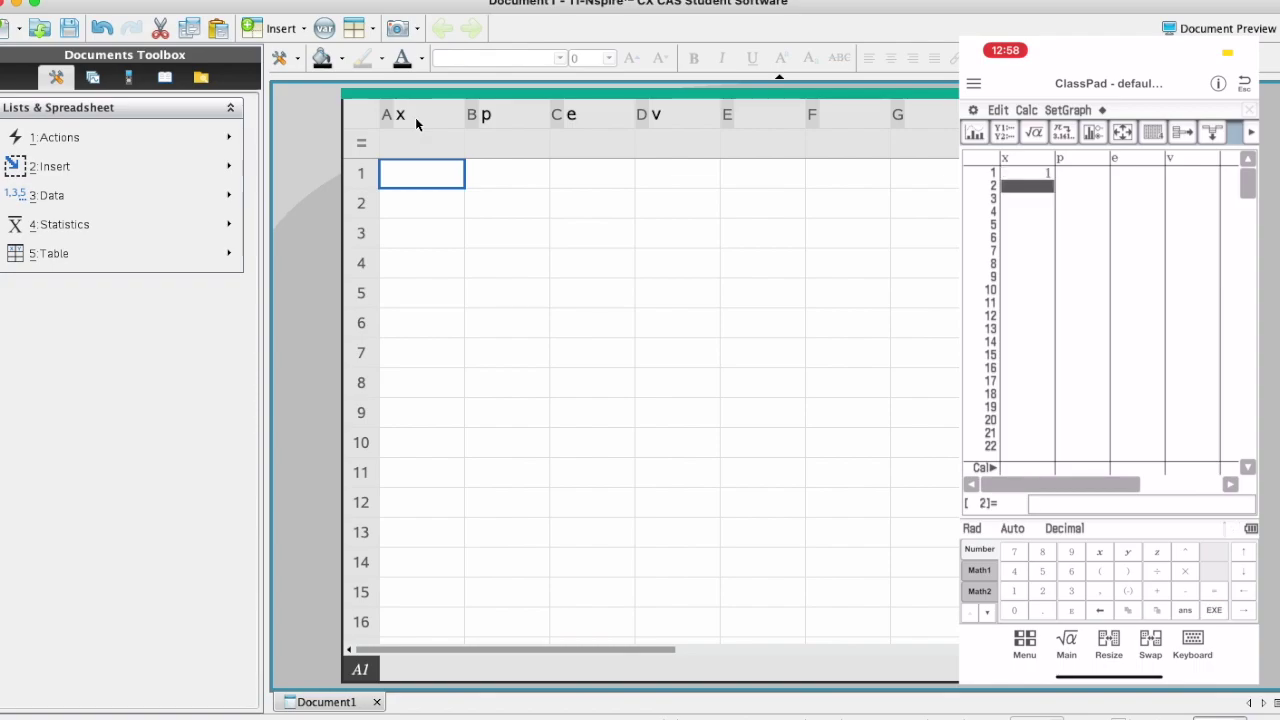
{"action": "type", "text": "21"}
{"action": "key", "text": "Return"}
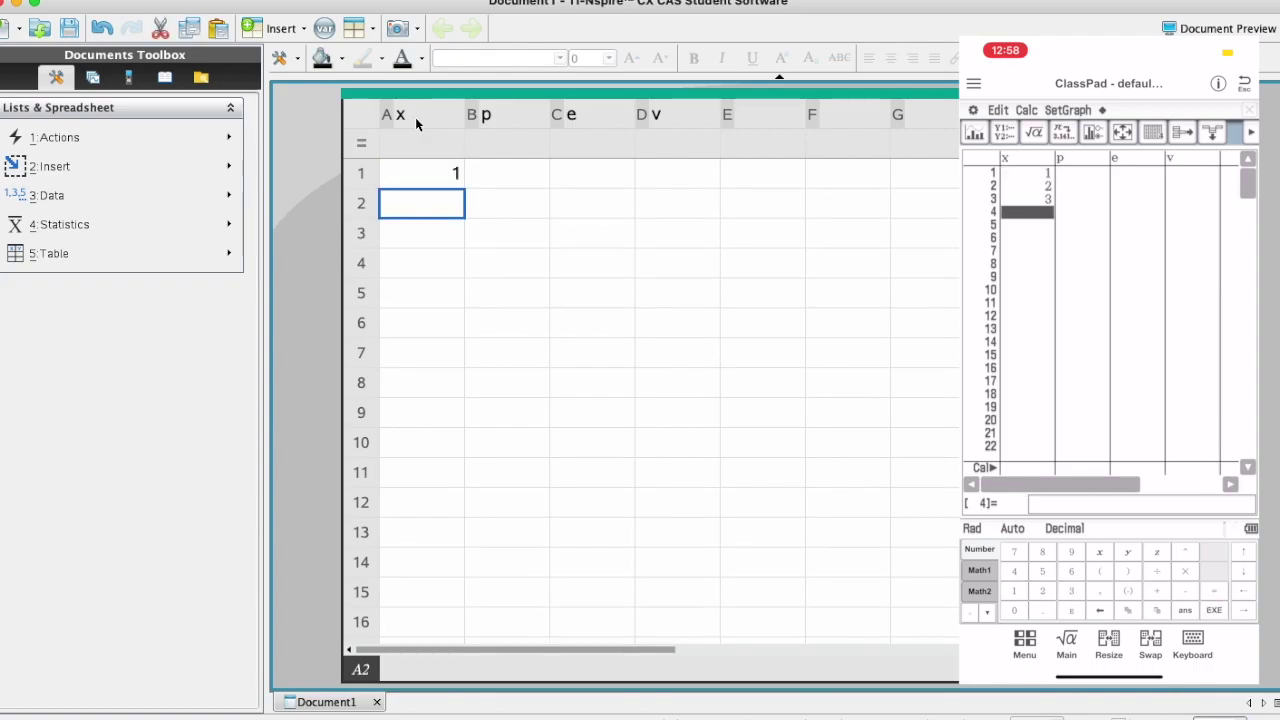
{"action": "type", "text": "2"}
{"action": "key", "text": "Return"}
{"action": "type", "text": "3"}
{"action": "key", "text": "Return"}
{"action": "type", "text": "4"}
{"action": "key", "text": "Return"}
{"action": "type", "text": "5"}
{"action": "key", "text": "Return"}
{"action": "type", "text": "6"}
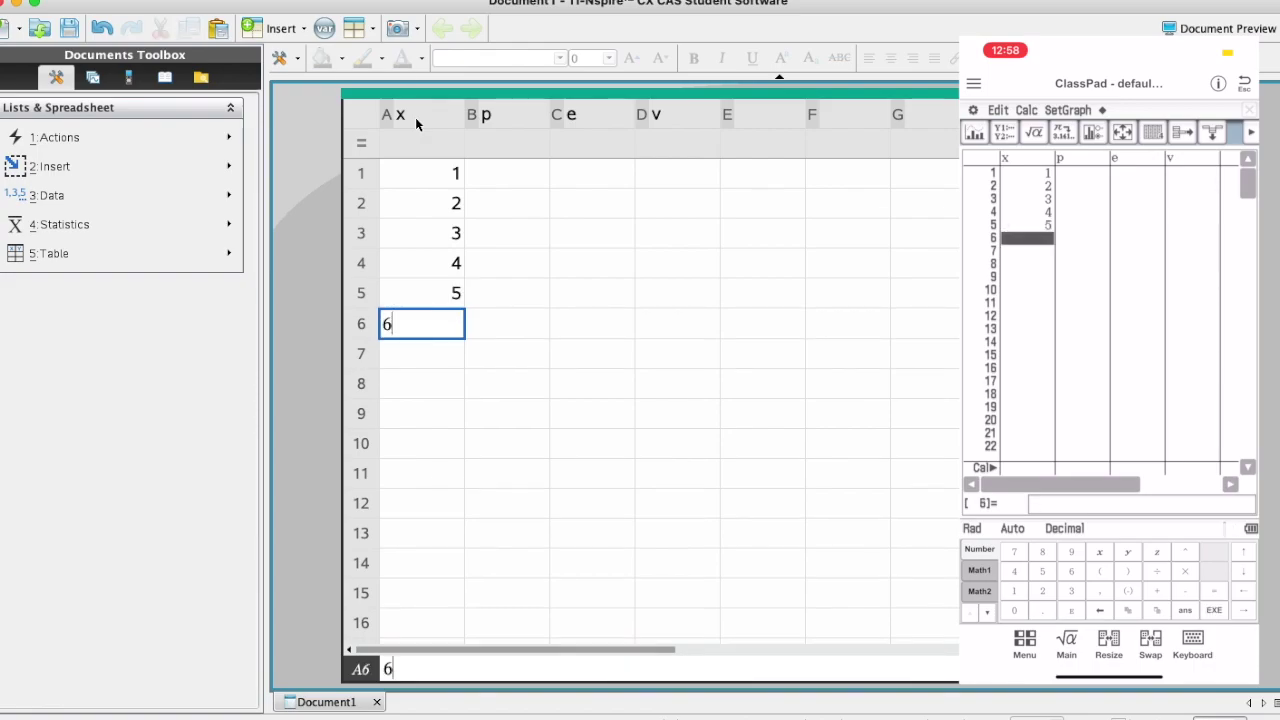
{"action": "key", "text": "Return"}
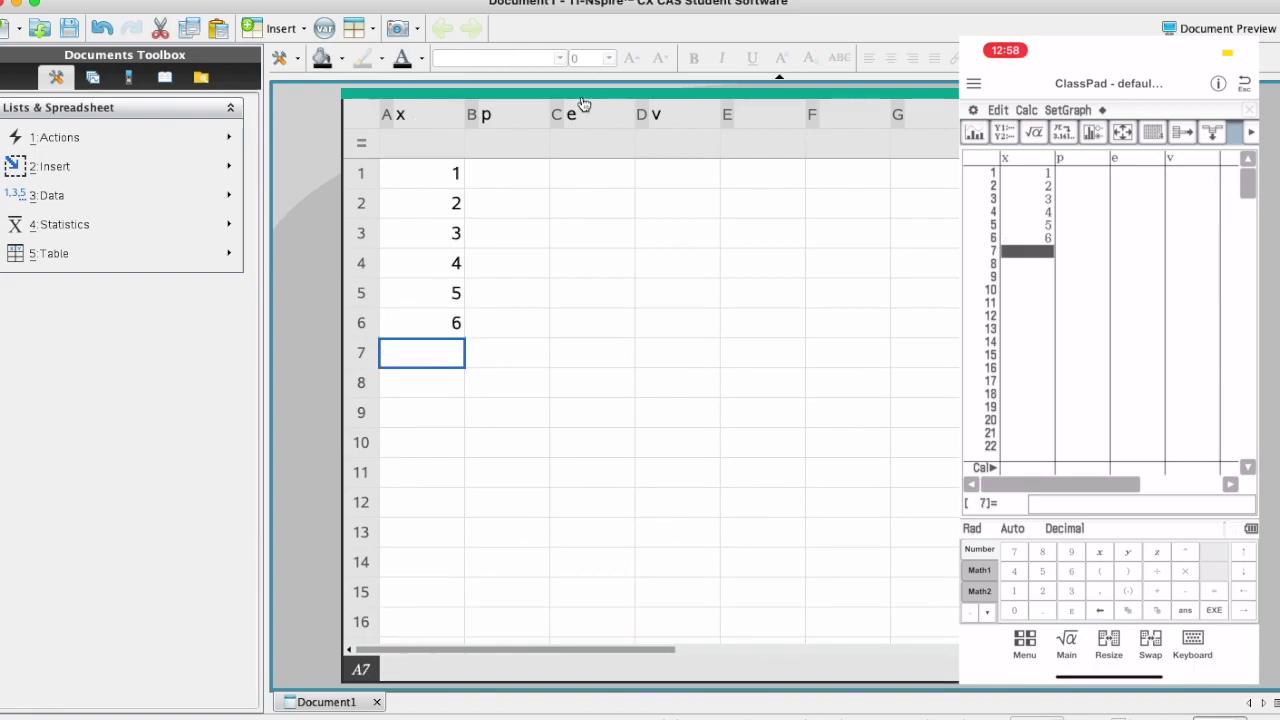
Enter the probabilities 2/12, 3/12, 2/12, 1/12, 3/12, 1/12 down column p.
{"action": "left_click", "coordinate": [511, 178]}
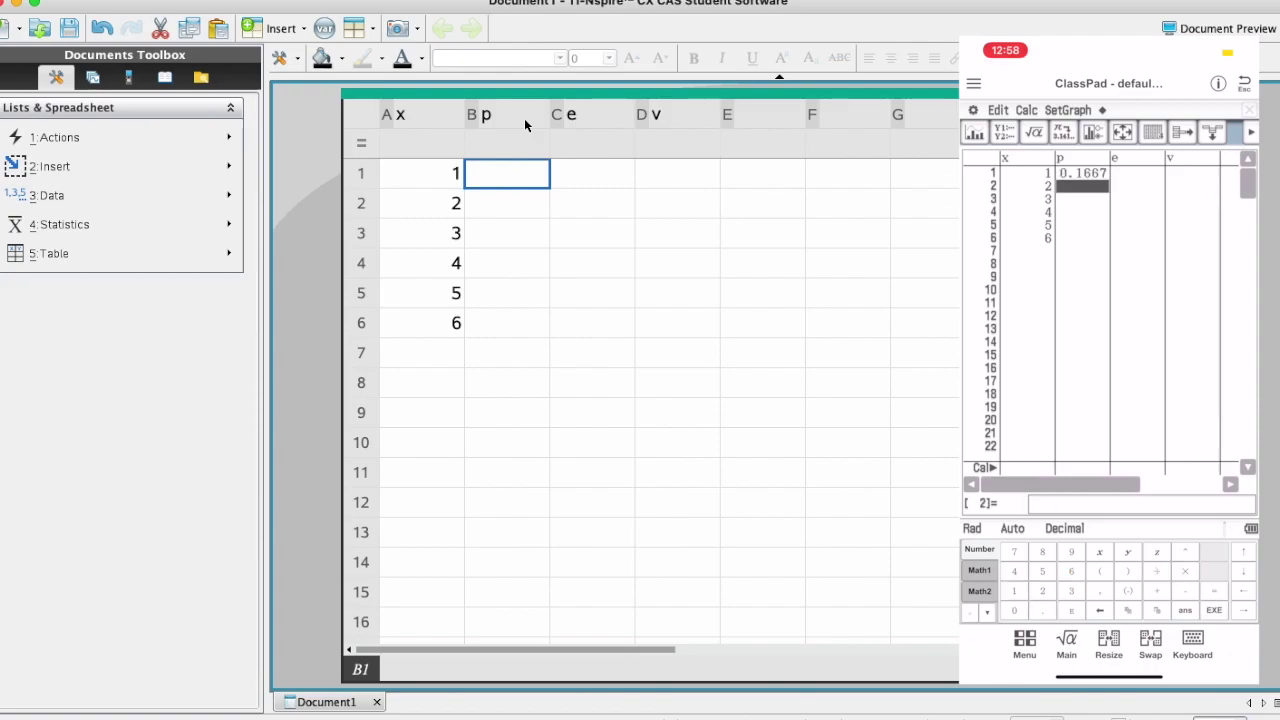
{"action": "type", "text": "2/12"}
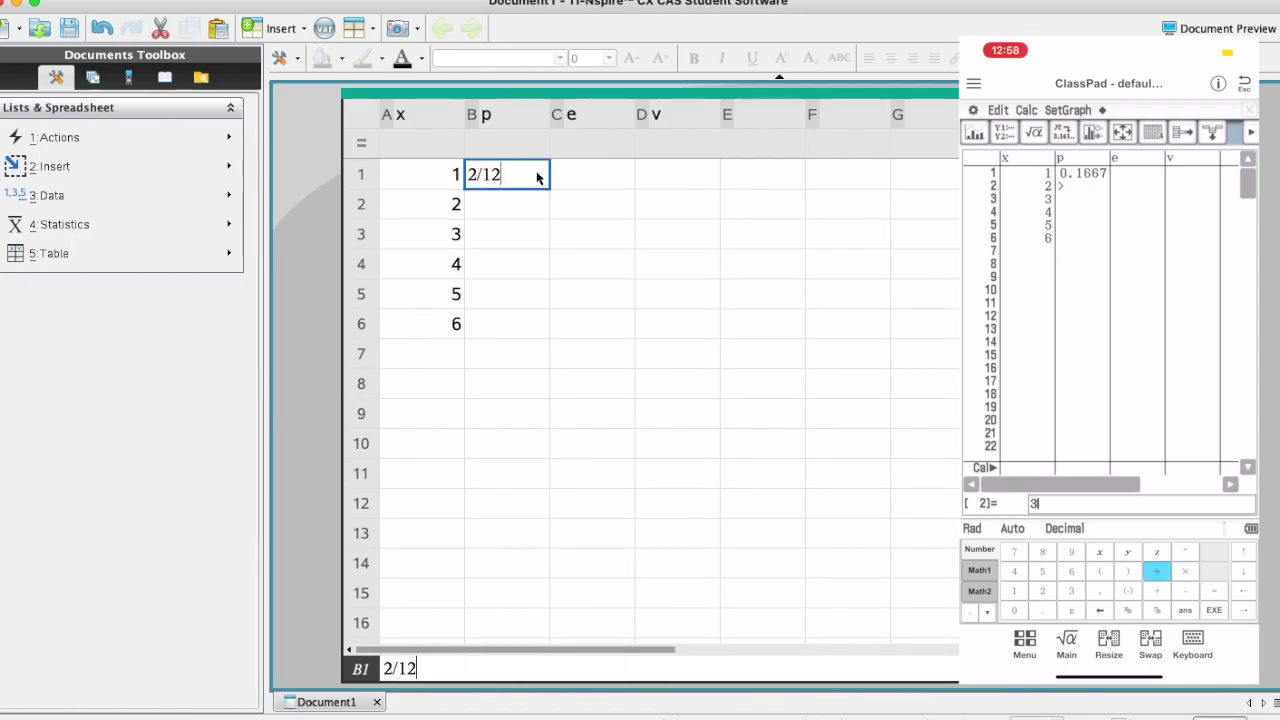
{"action": "key", "text": "Return"}
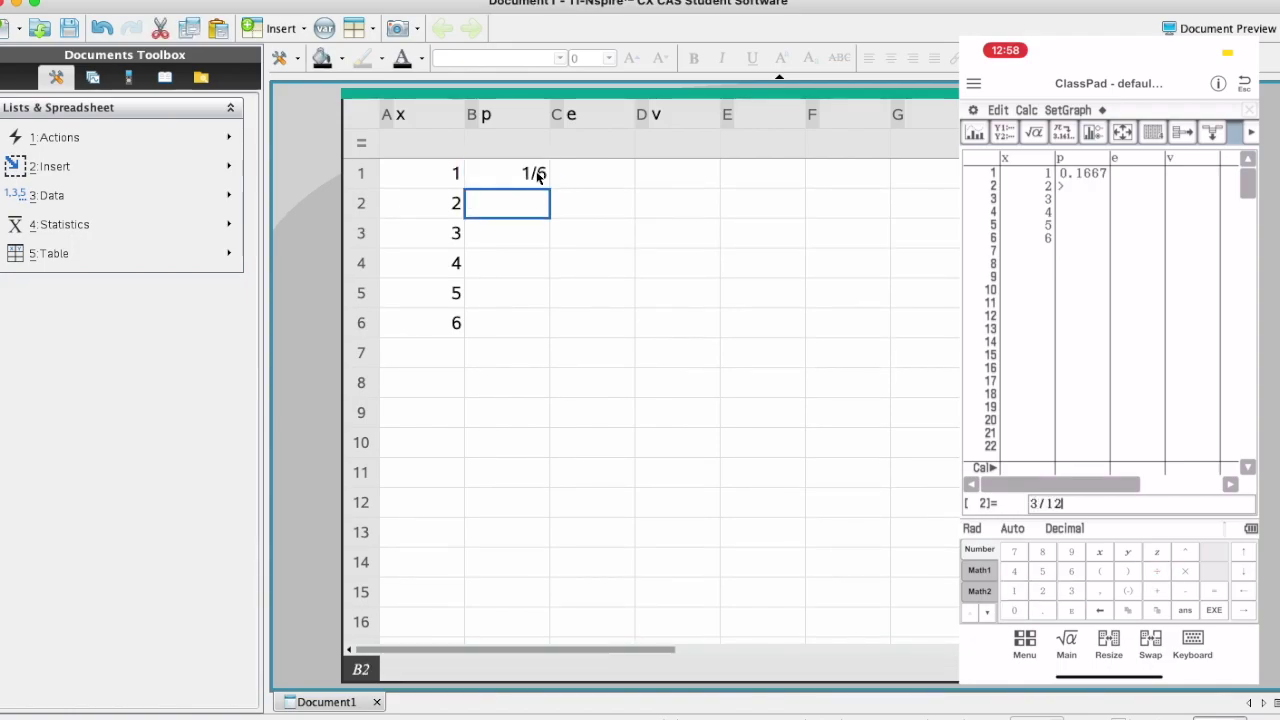
{"action": "type", "text": "3/12"}
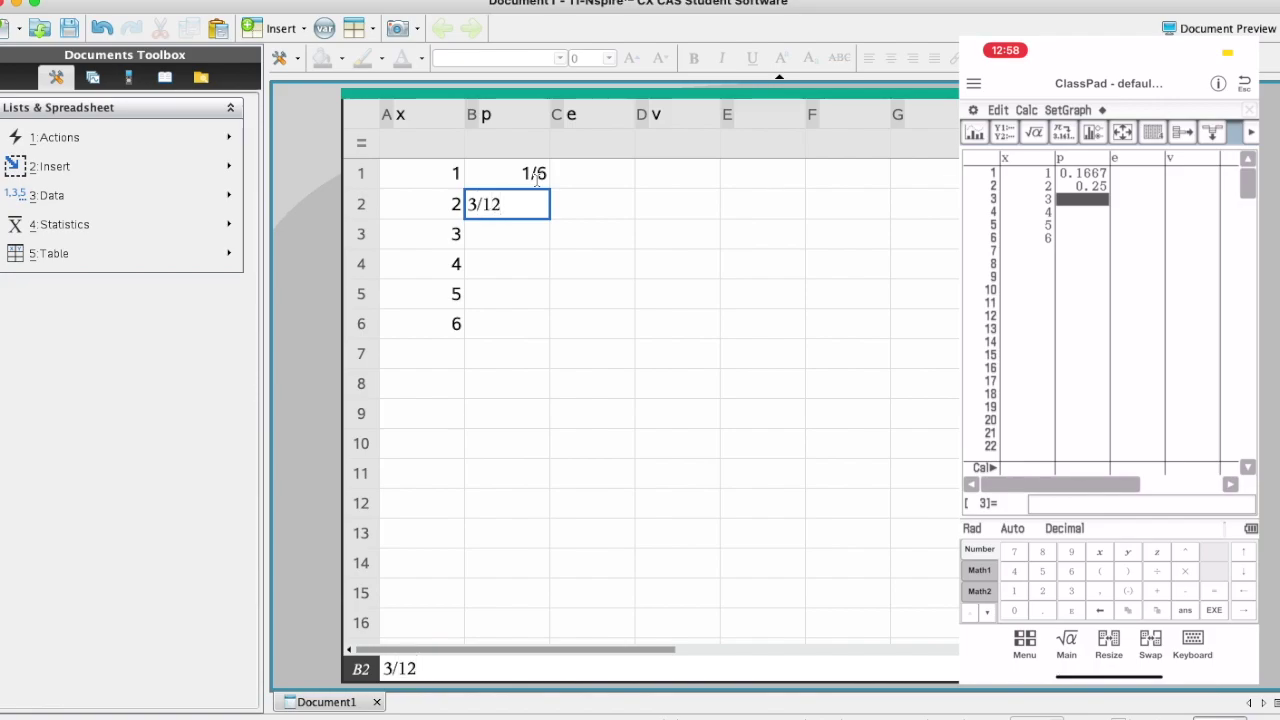
{"action": "key", "text": "Return"}
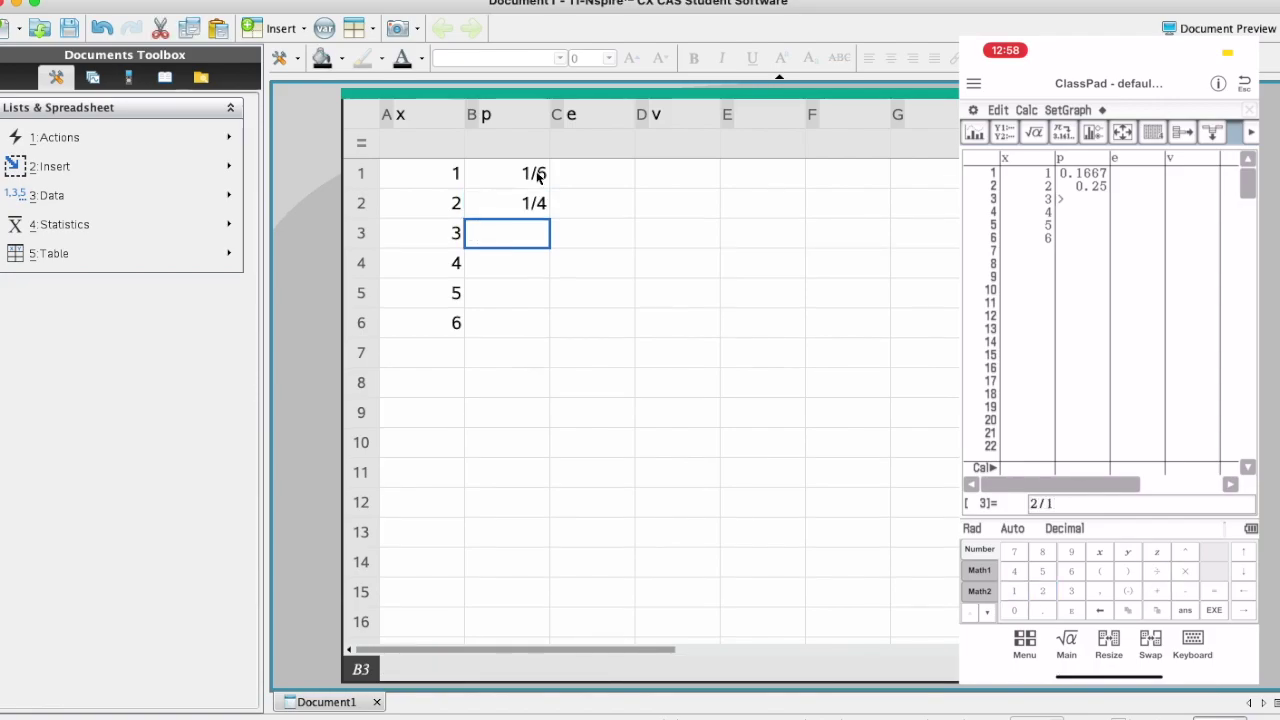
{"action": "type", "text": "2/12"}
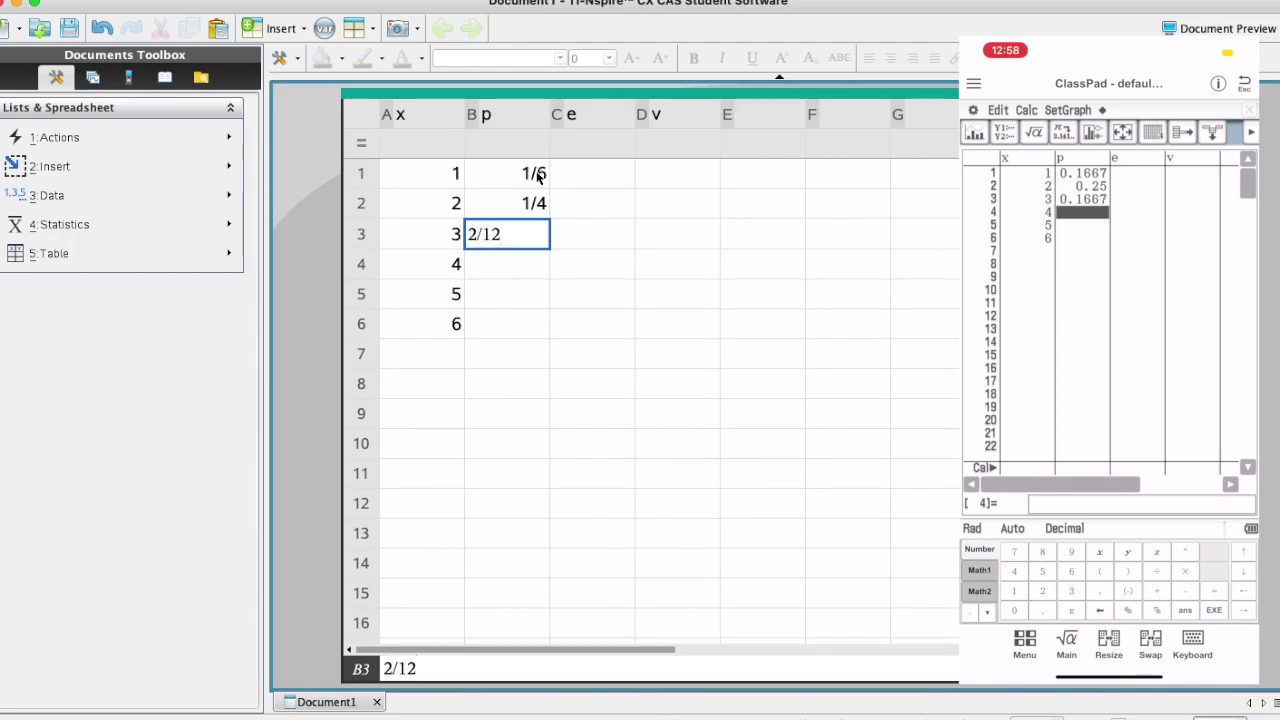
{"action": "key", "text": "Return"}
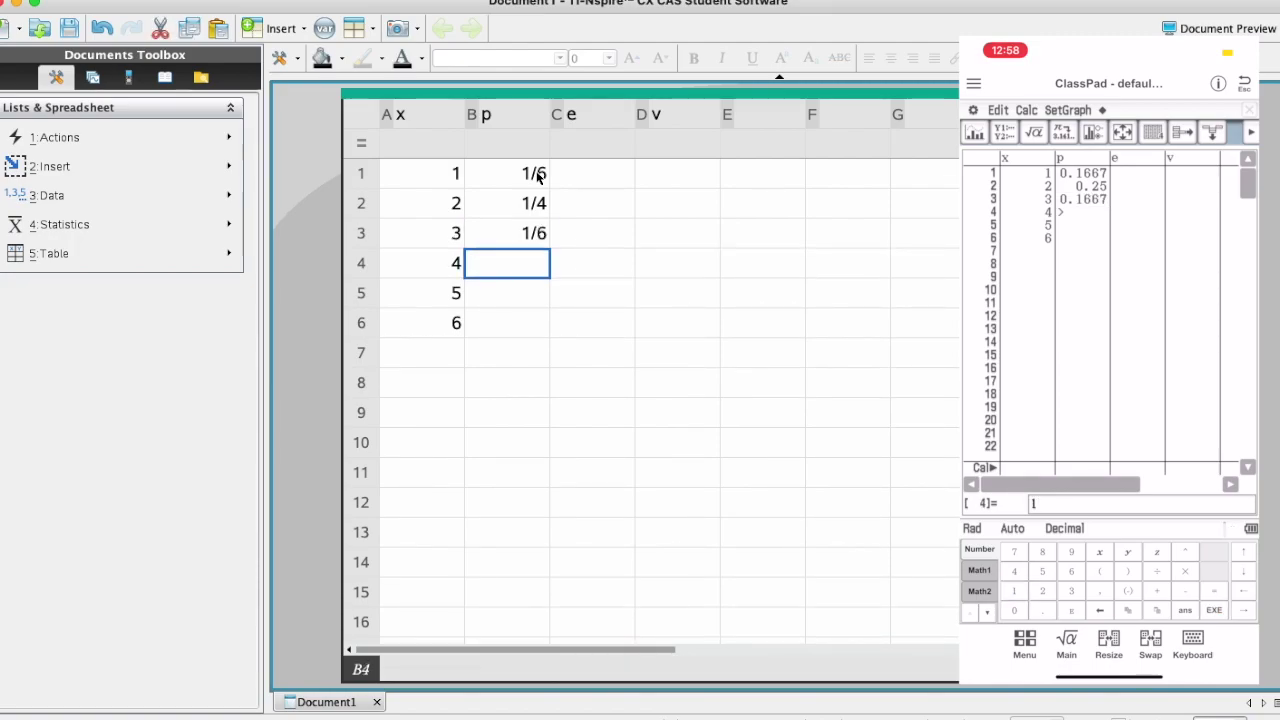
{"action": "type", "text": "1/12"}
{"action": "key", "text": "Return"}
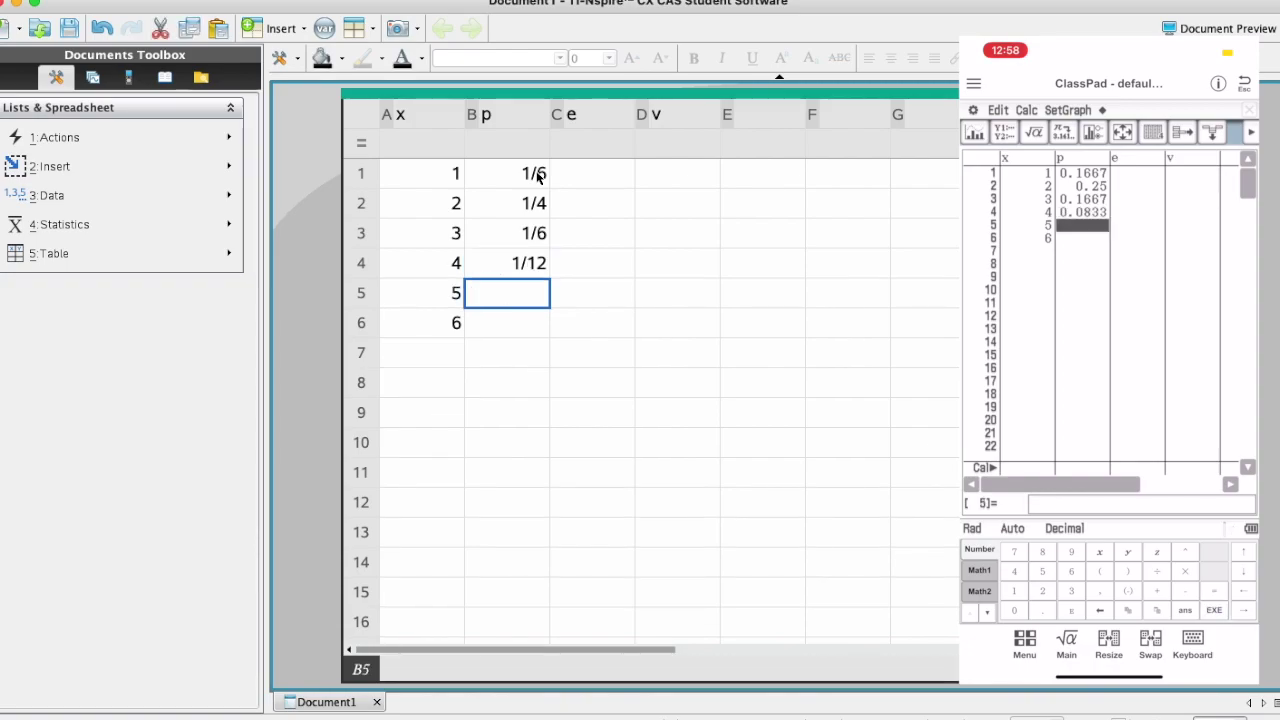
{"action": "type", "text": "3"}
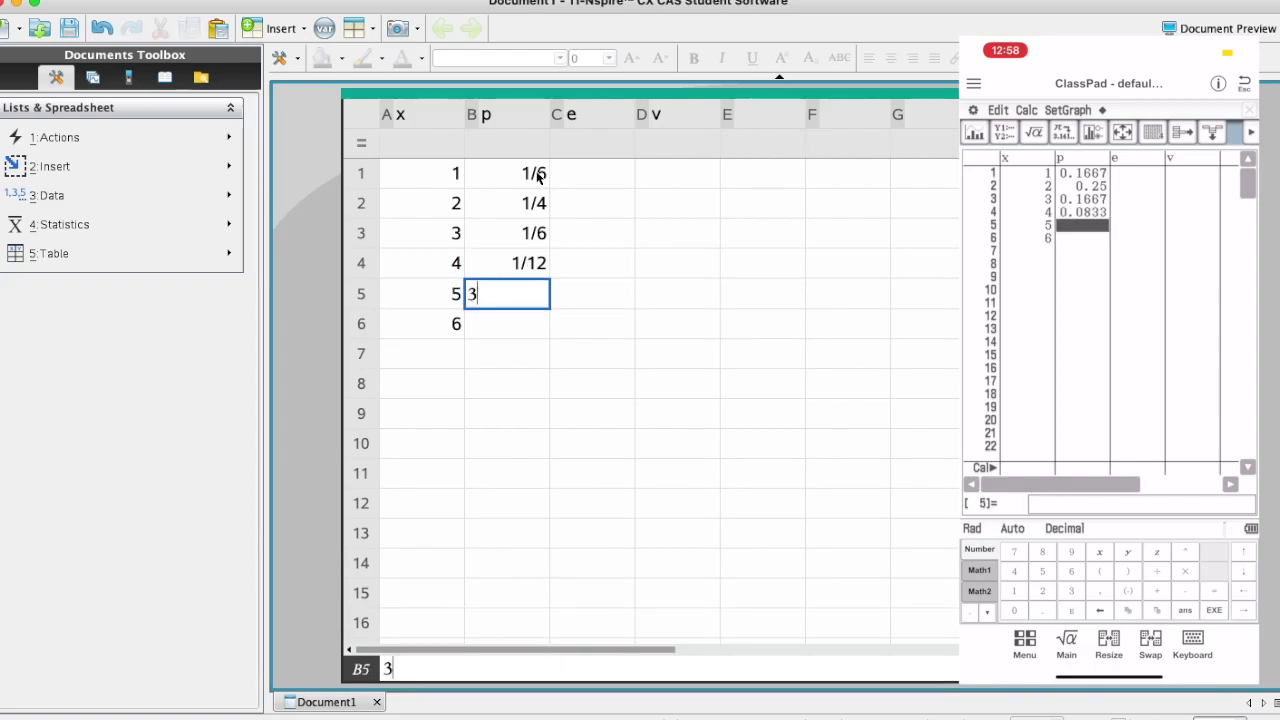
{"action": "type", "text": "/12"}
{"action": "key", "text": "Return"}
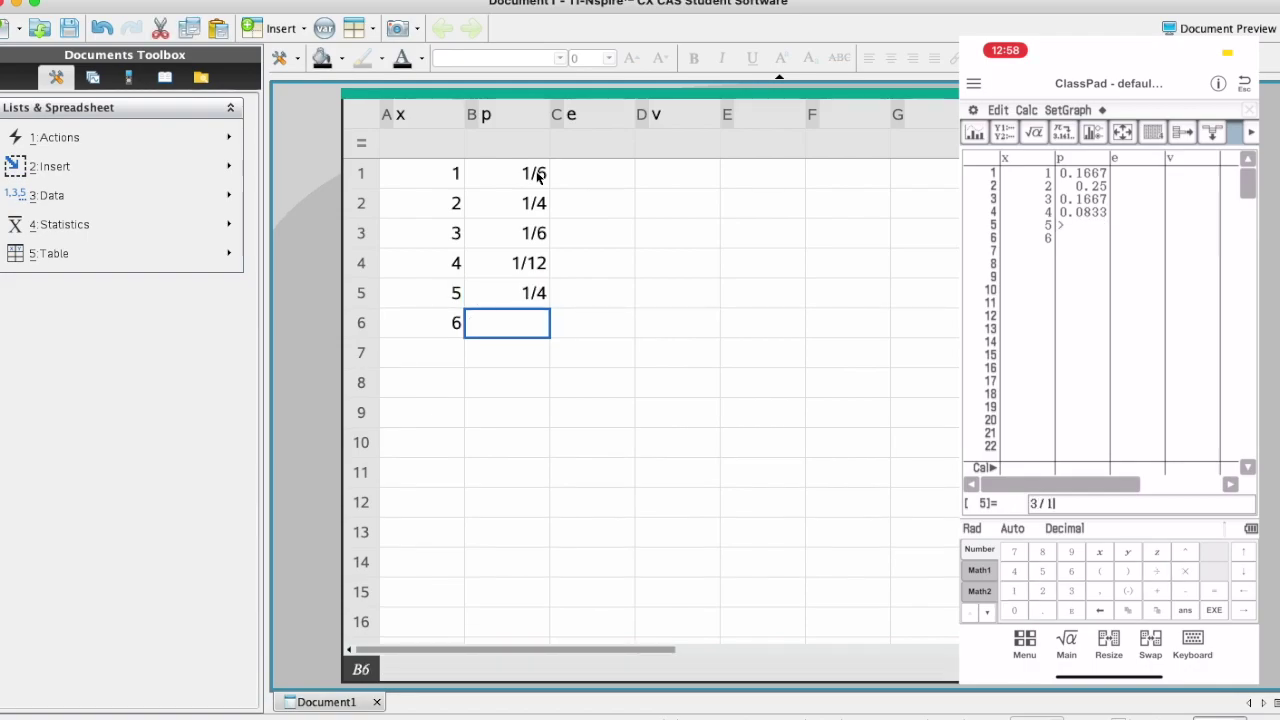
{"action": "type", "text": "1/12"}
{"action": "key", "text": "Return"}
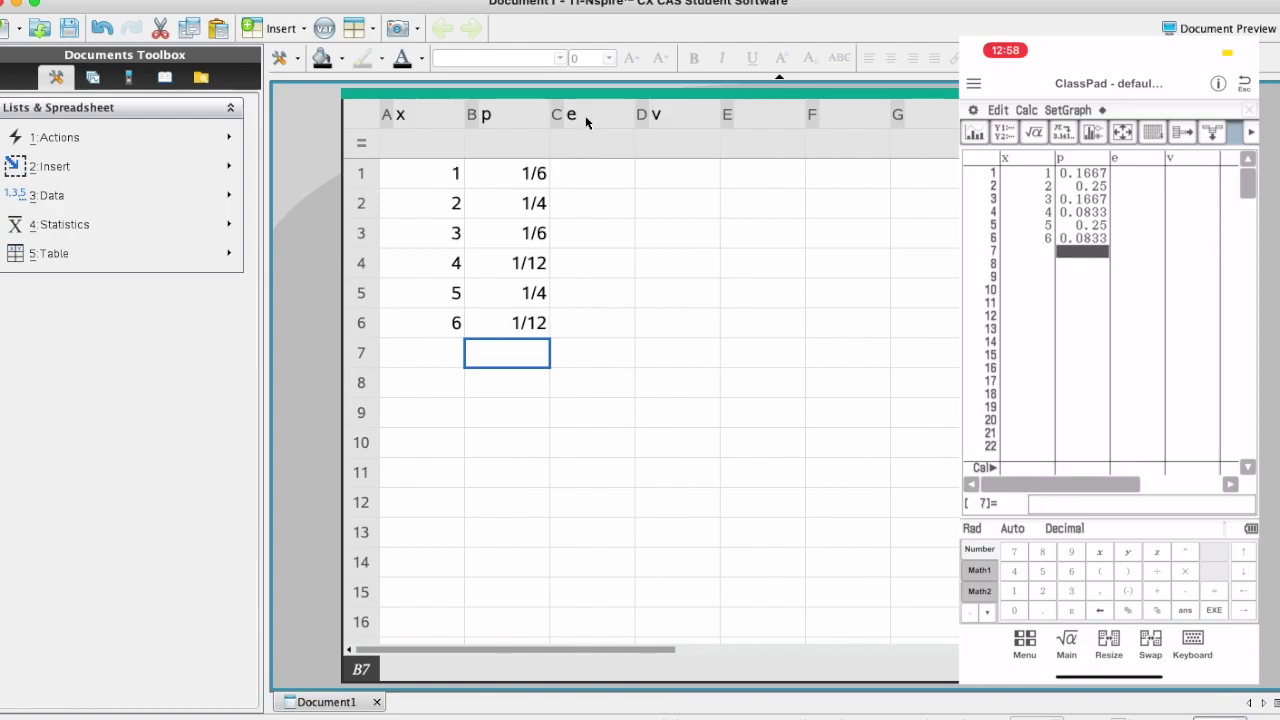
Define column e by the formula x*p, treating x and p as variable references.
{"action": "left_click", "coordinate": [590, 150]}
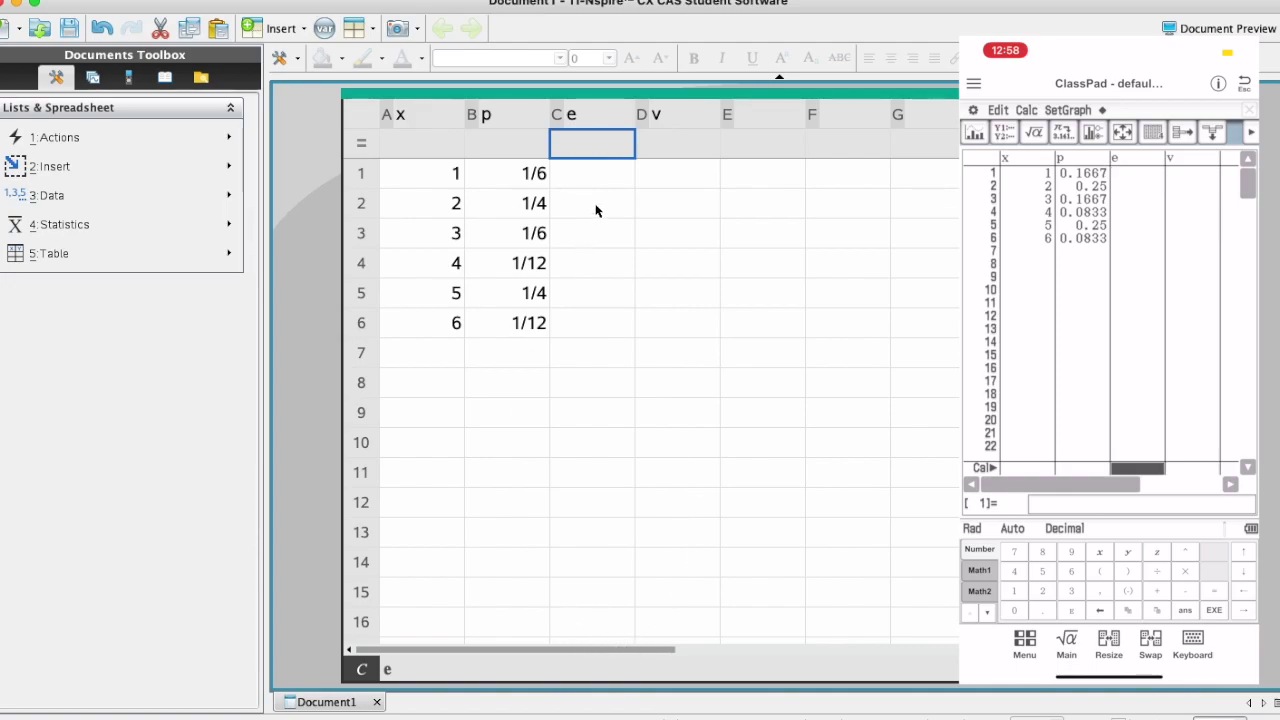
{"action": "key", "text": "Return"}
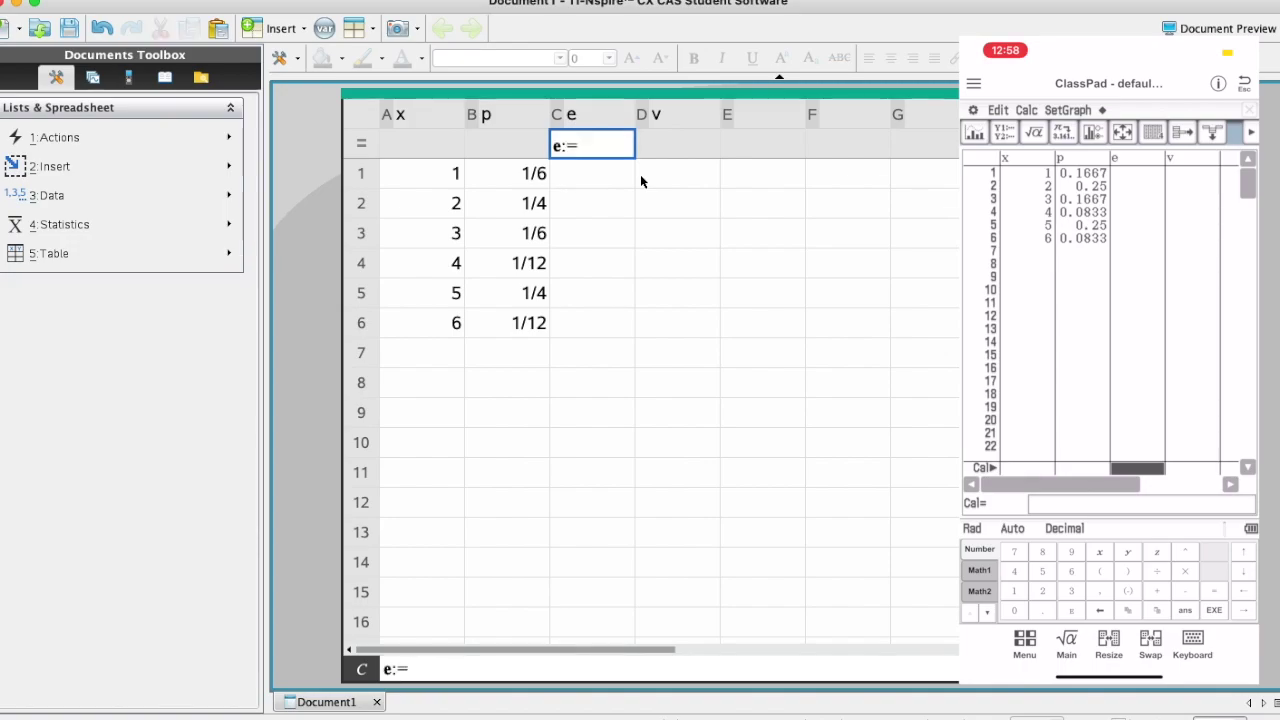
{"action": "type", "text": "x*p"}
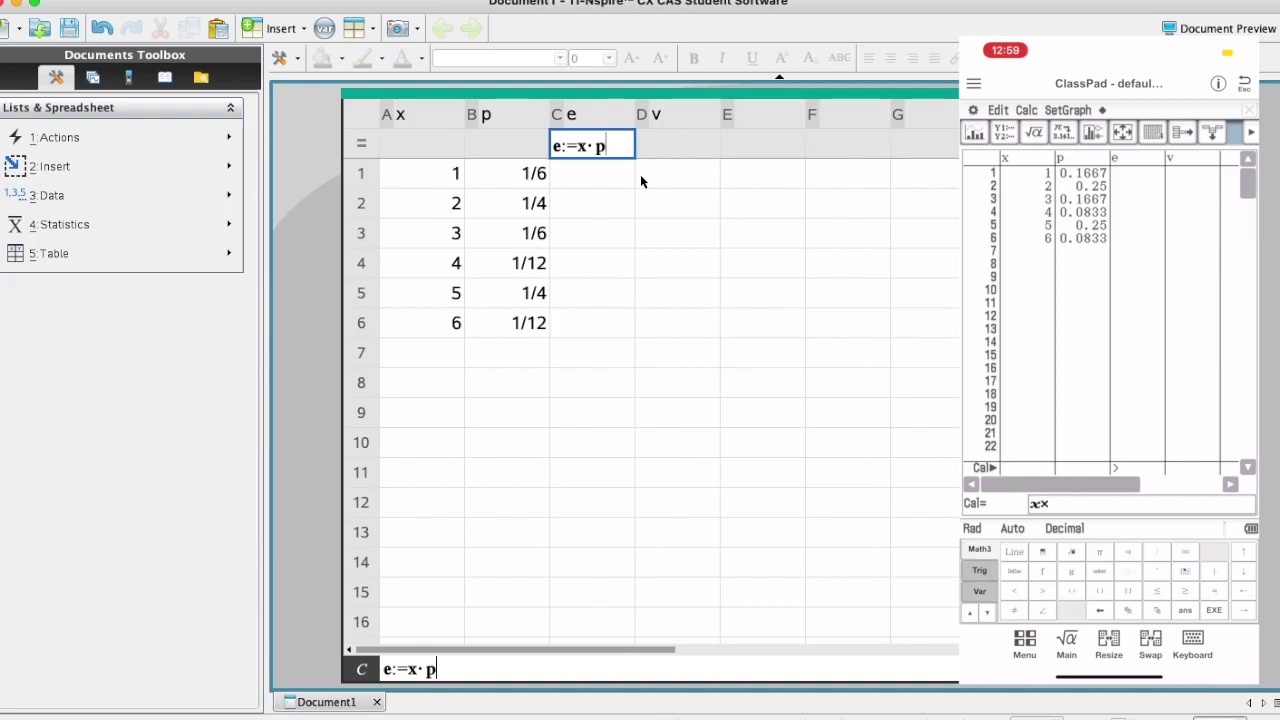
{"action": "key", "text": "Return"}
{"action": "left_click", "coordinate": [725, 388]}
{"action": "left_click", "coordinate": [655, 431]}
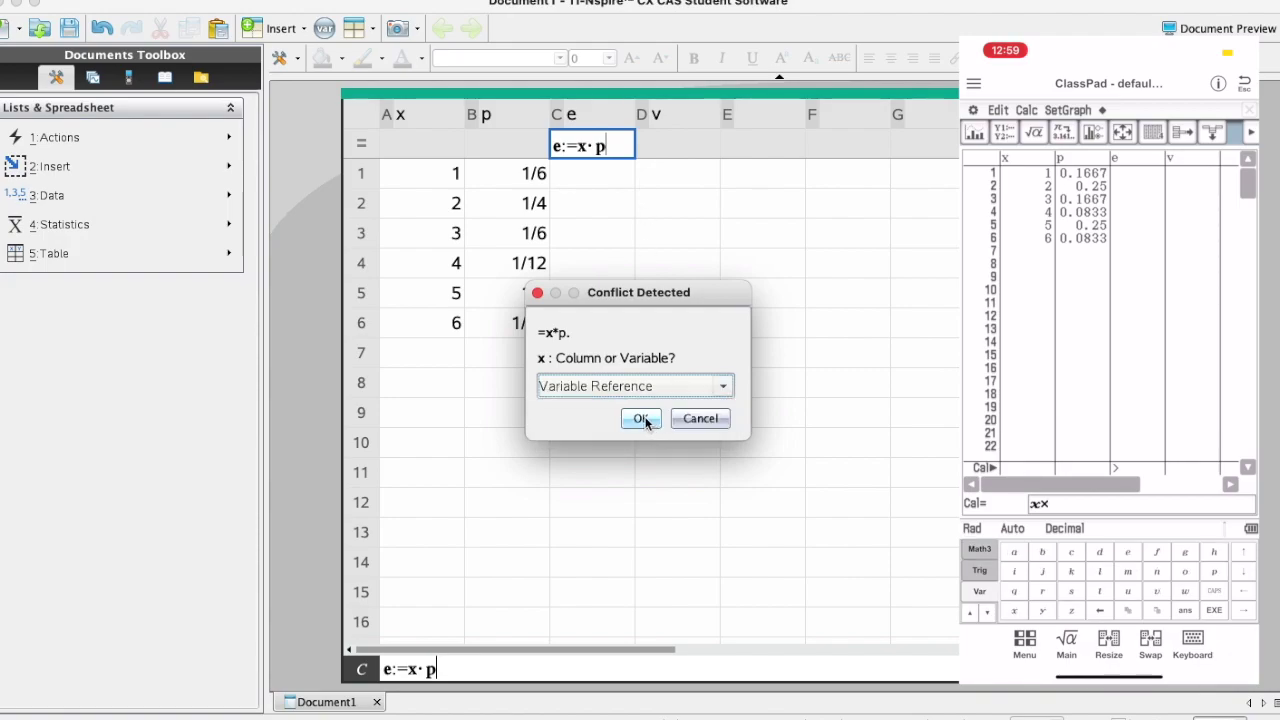
{"action": "left_click", "coordinate": [644, 419]}
{"action": "left_click", "coordinate": [723, 386]}
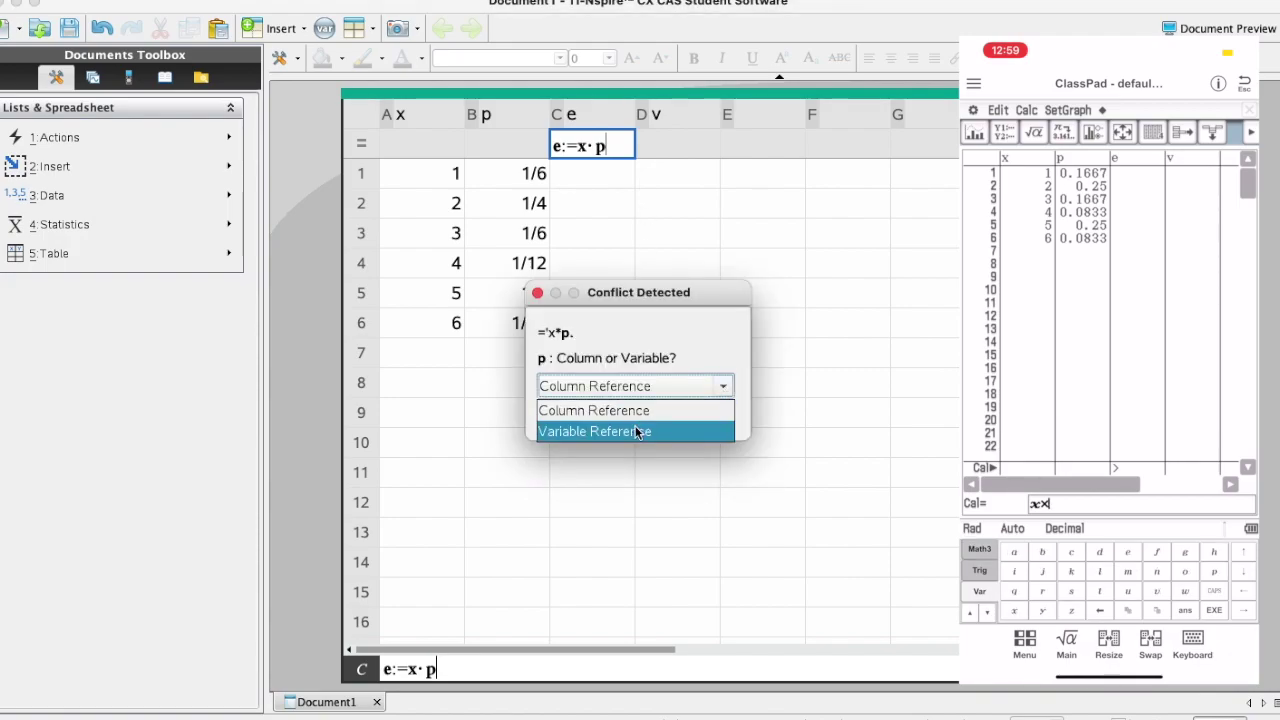
{"action": "left_click", "coordinate": [638, 431]}
{"action": "left_click", "coordinate": [644, 418]}
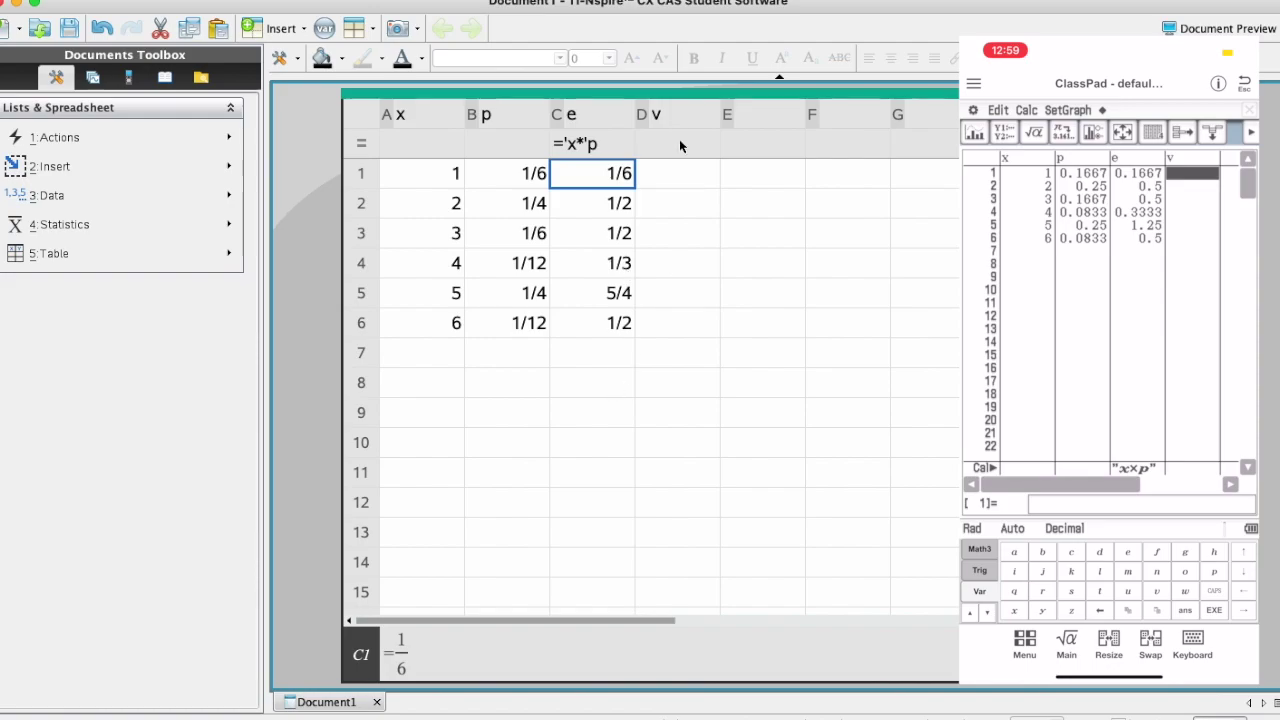
{"action": "left_click", "coordinate": [667, 150]}
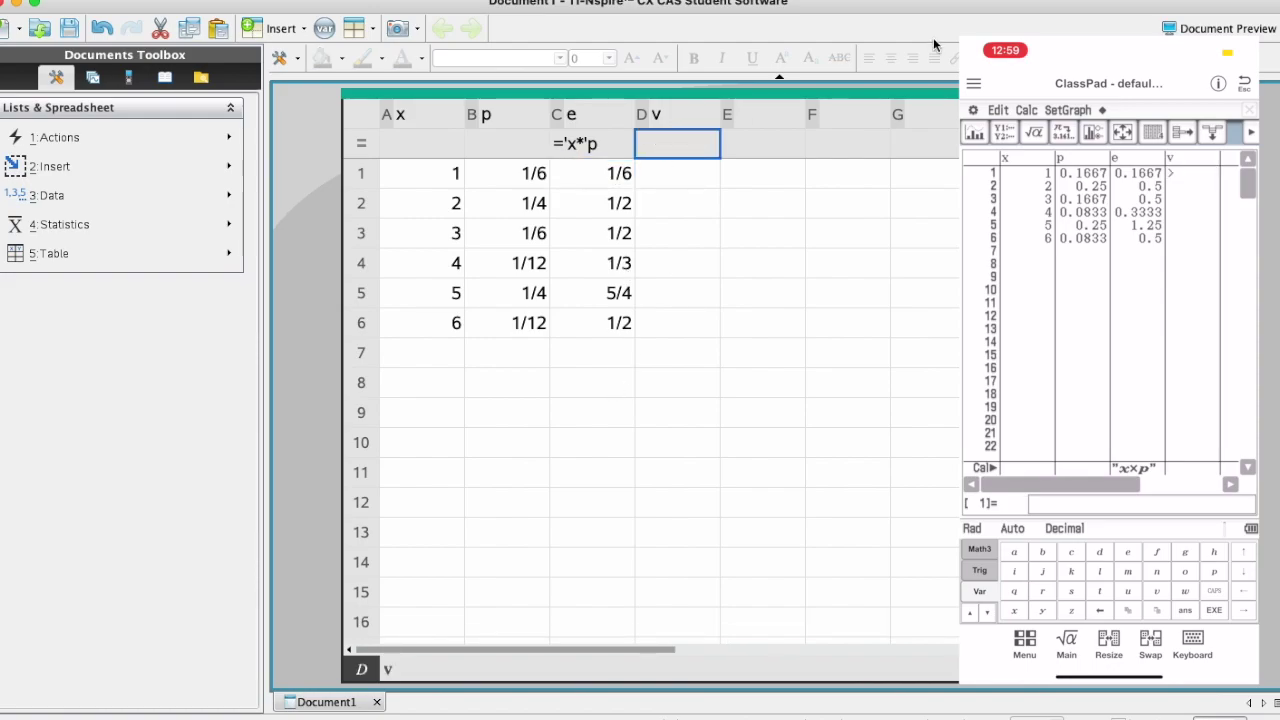
Define column v by the formula x^2*p, treating x and p as variable references.
{"action": "key", "text": "Return"}
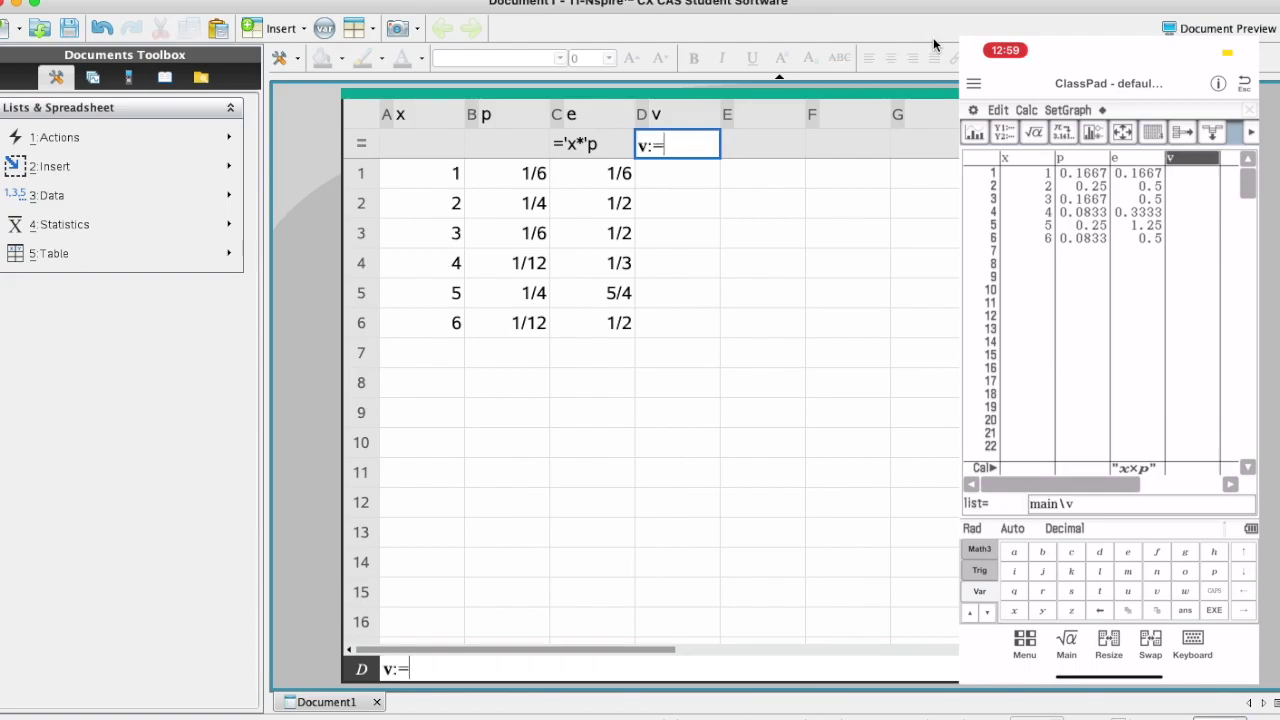
{"action": "type", "text": "x^2"}
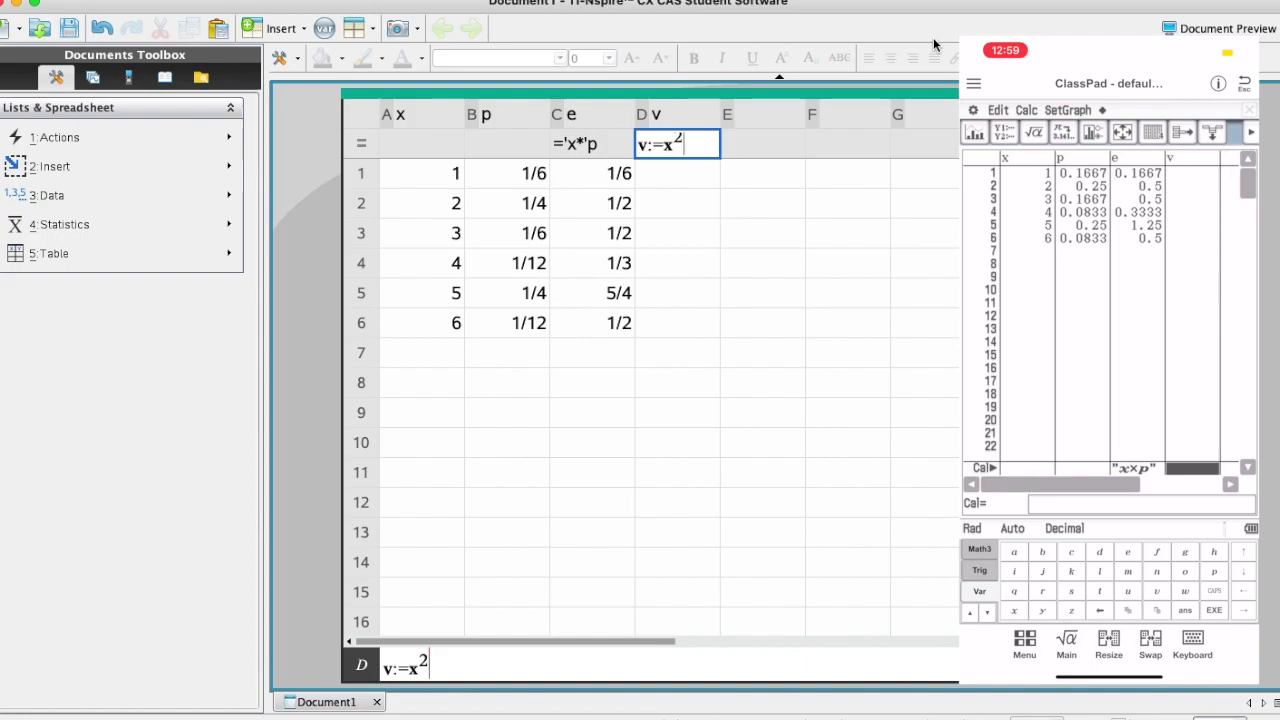
{"action": "type", "text": "*"}
{"action": "type", "text": "p"}
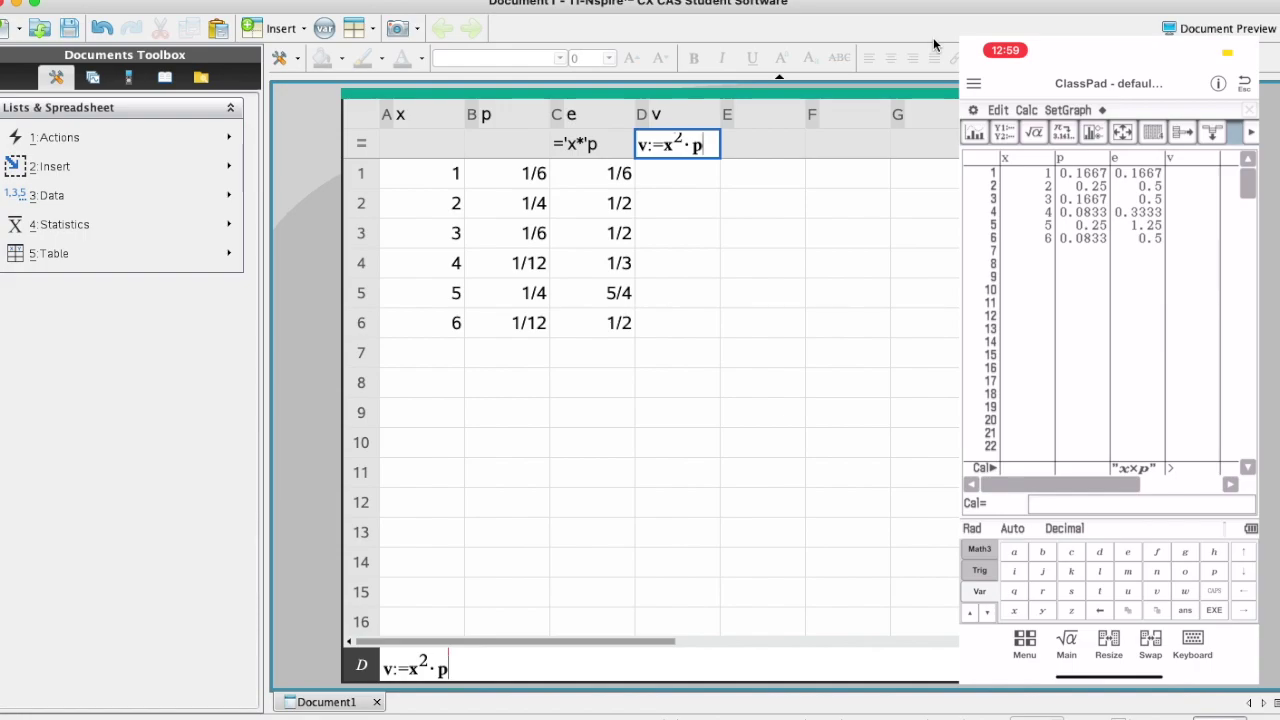
{"action": "key", "text": "Return"}
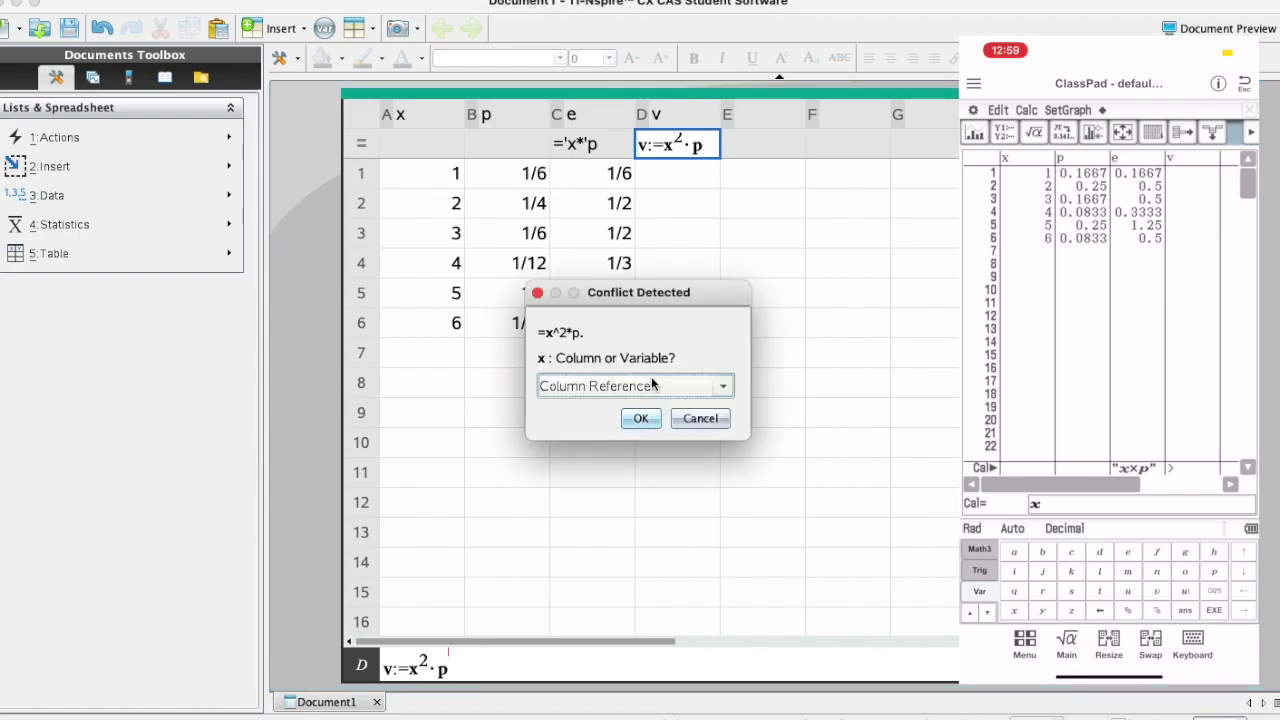
{"action": "left_click", "coordinate": [720, 385]}
{"action": "left_click", "coordinate": [666, 434]}
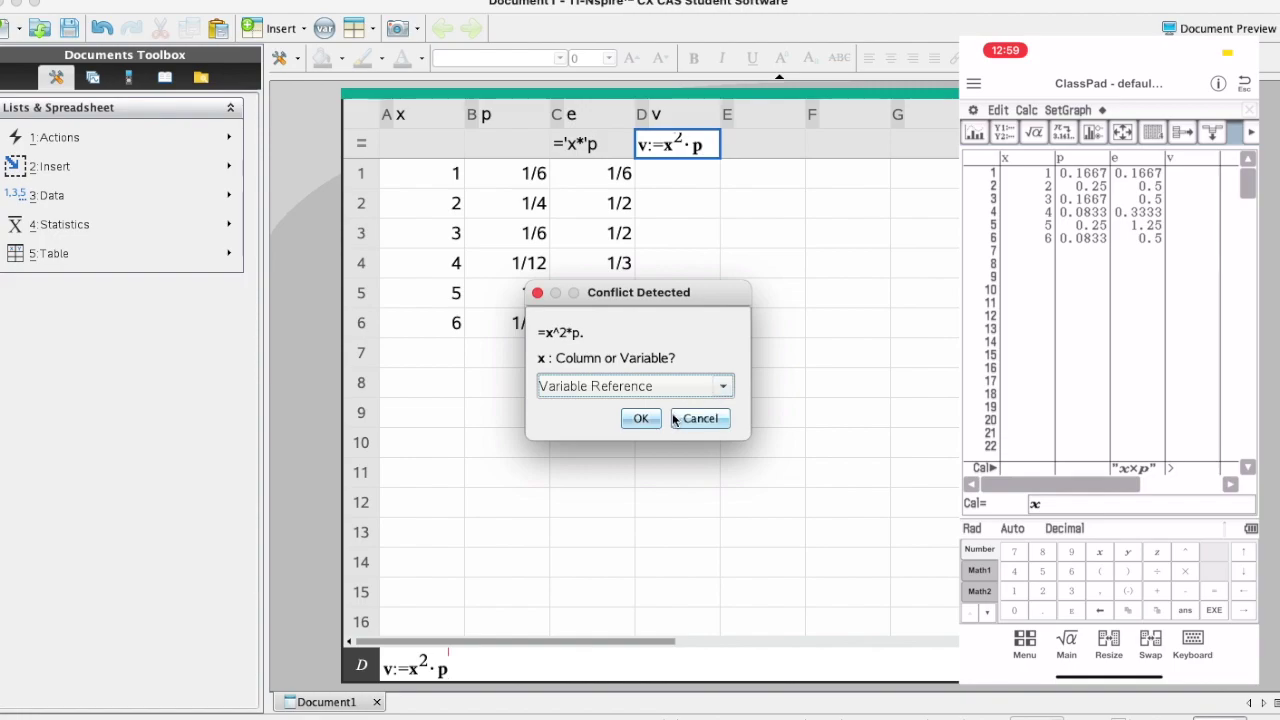
{"action": "left_click", "coordinate": [641, 418]}
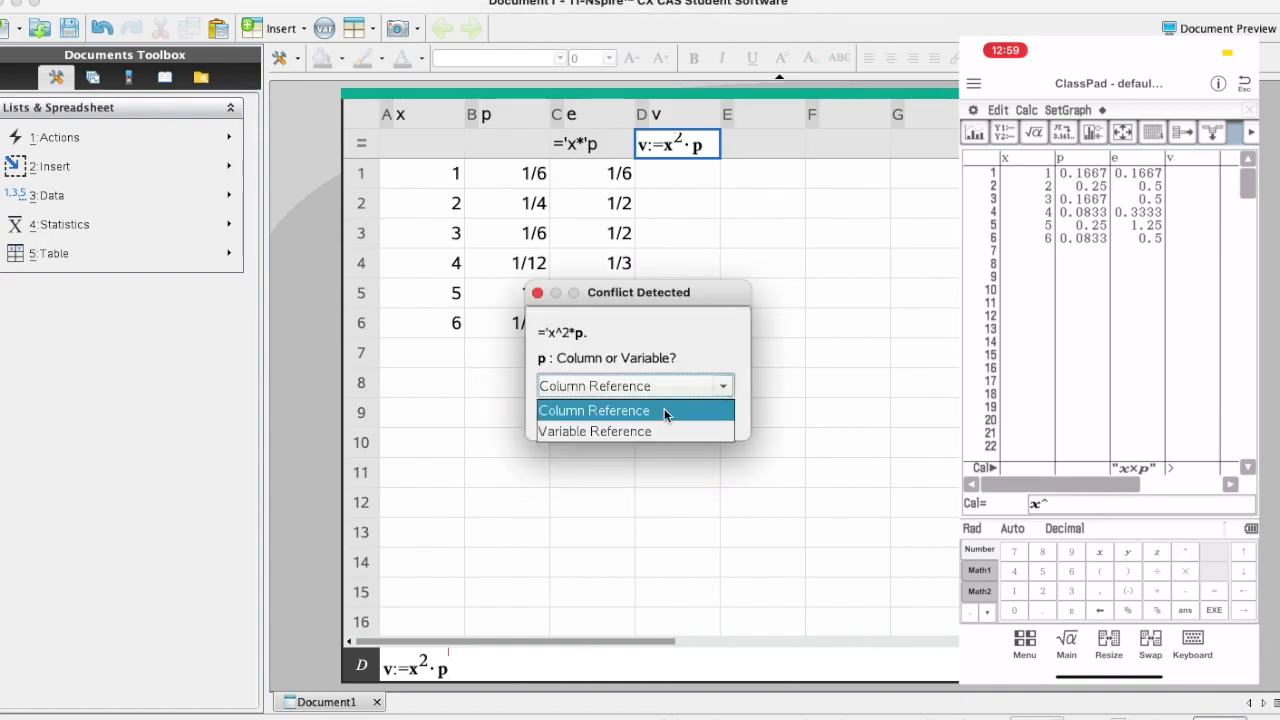
{"action": "left_click", "coordinate": [630, 431]}
{"action": "left_click", "coordinate": [645, 417]}
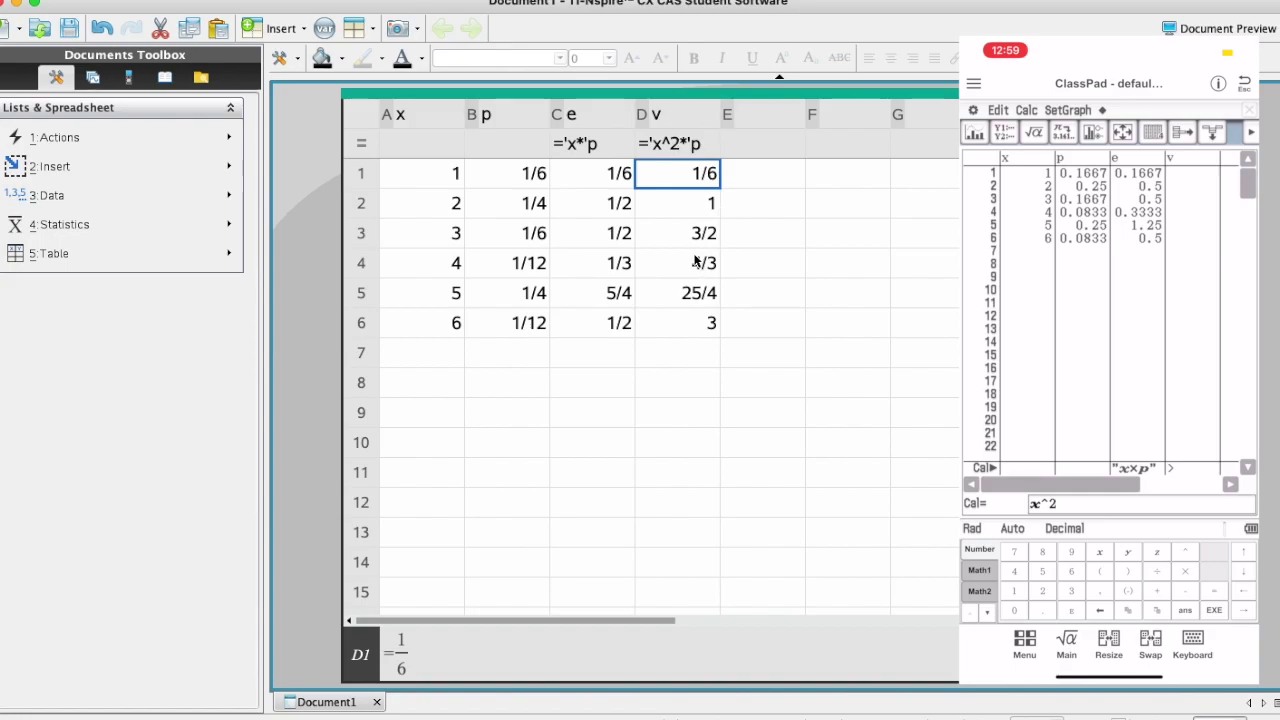
{"action": "type", "text": "*"}
From cell E1, bring up the Two-Variable Statistics calculation settings.
{"action": "left_click", "coordinate": [768, 180]}
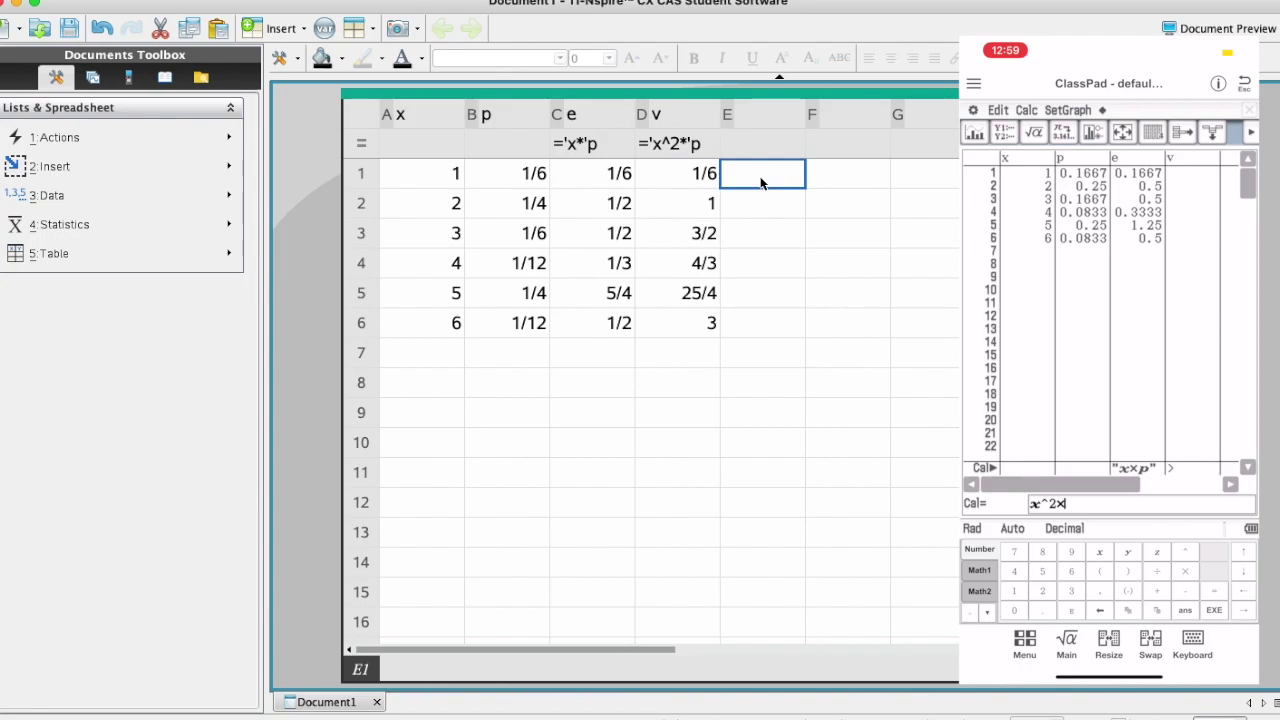
{"action": "left_click", "coordinate": [141, 222]}
{"action": "mouse_move", "coordinate": [284, 233]}
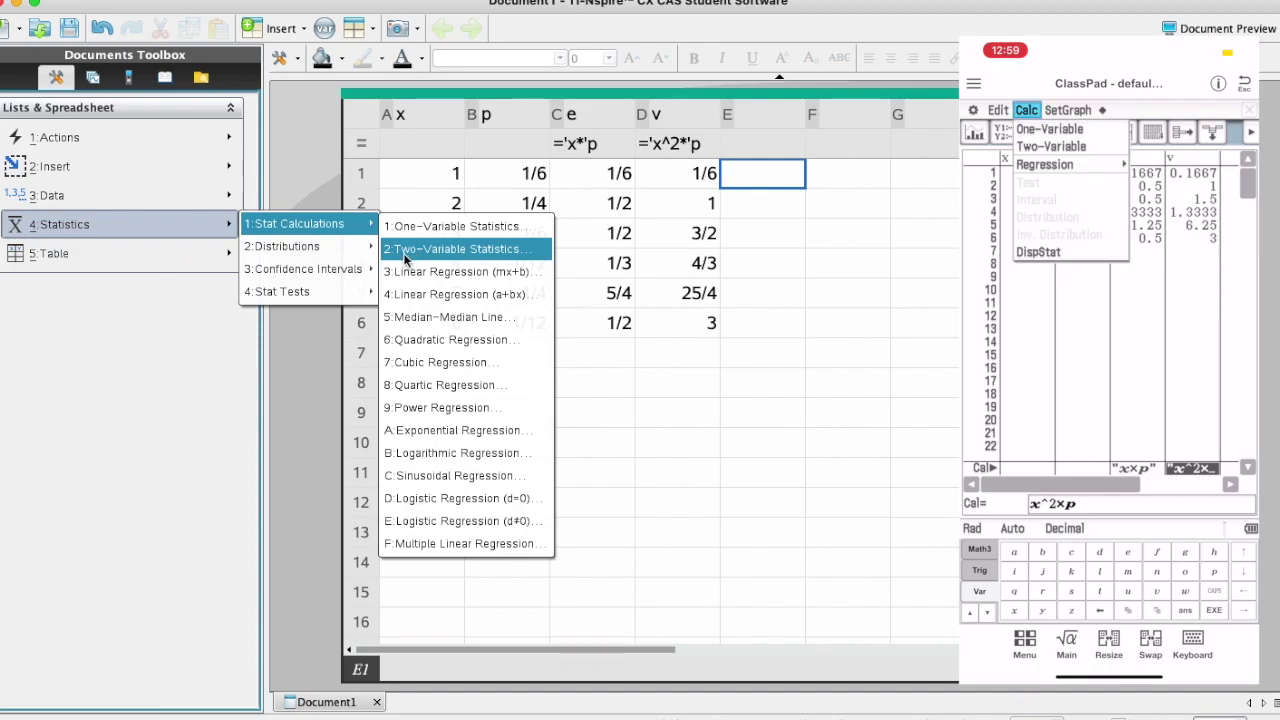
{"action": "left_click", "coordinate": [403, 255]}
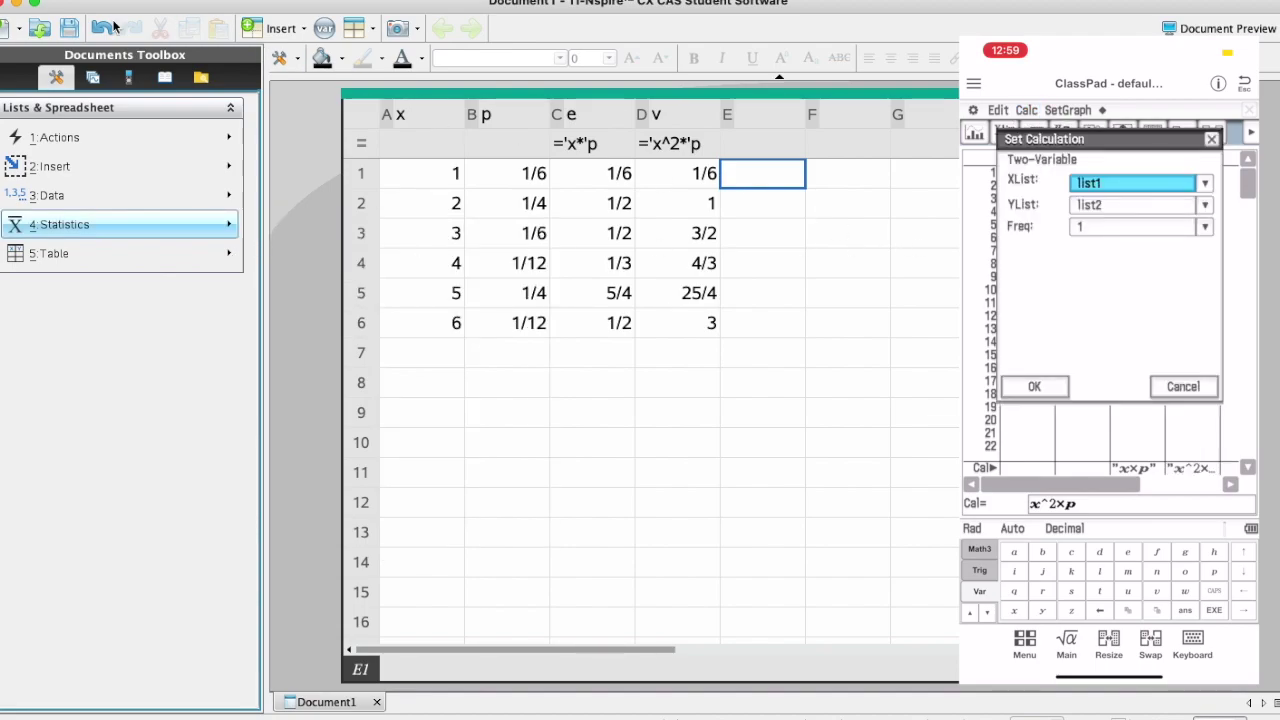
{"action": "left_click", "coordinate": [168, 220]}
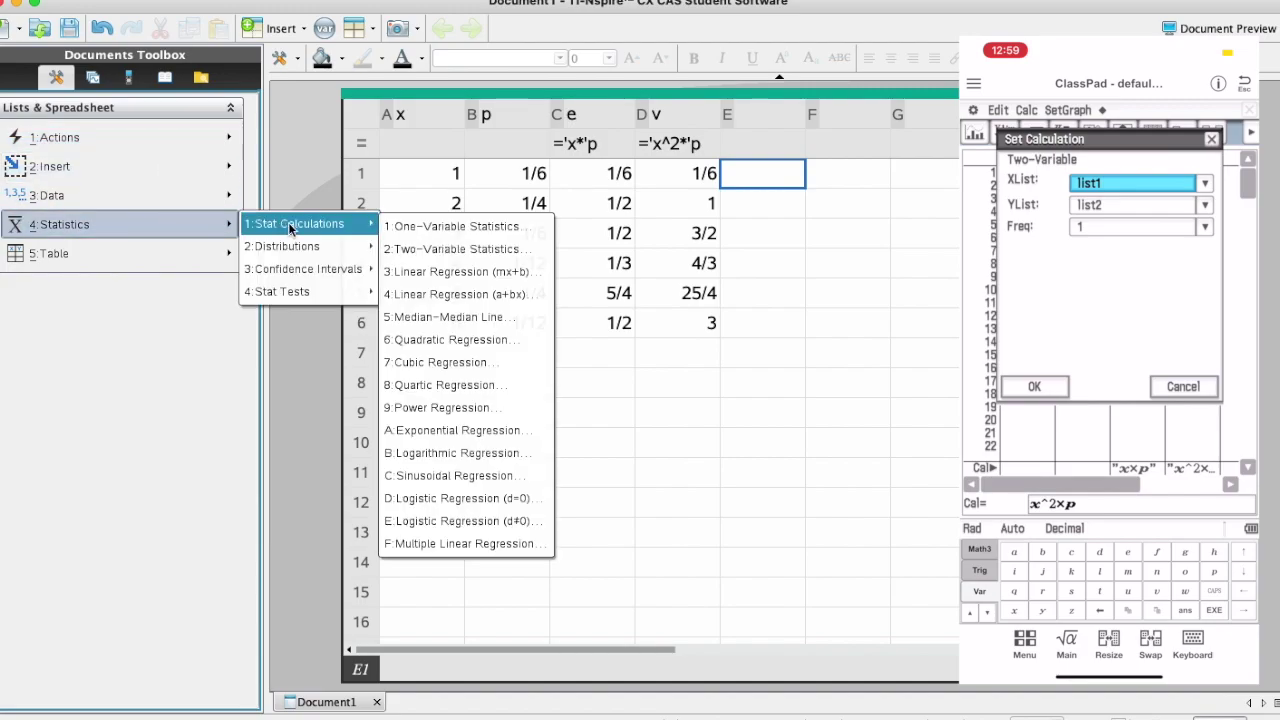
{"action": "left_click", "coordinate": [418, 252]}
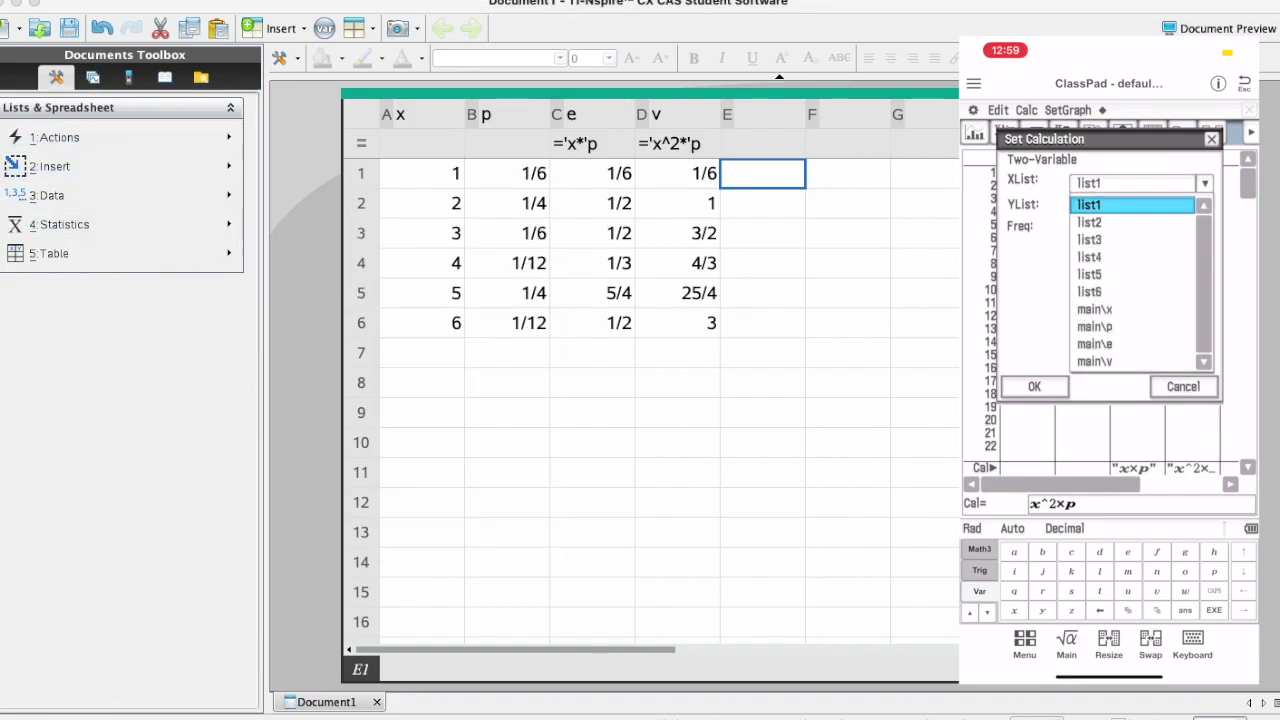
{"action": "left_click_drag", "start_coordinate": [384, 117], "coordinate": [459, 314]}
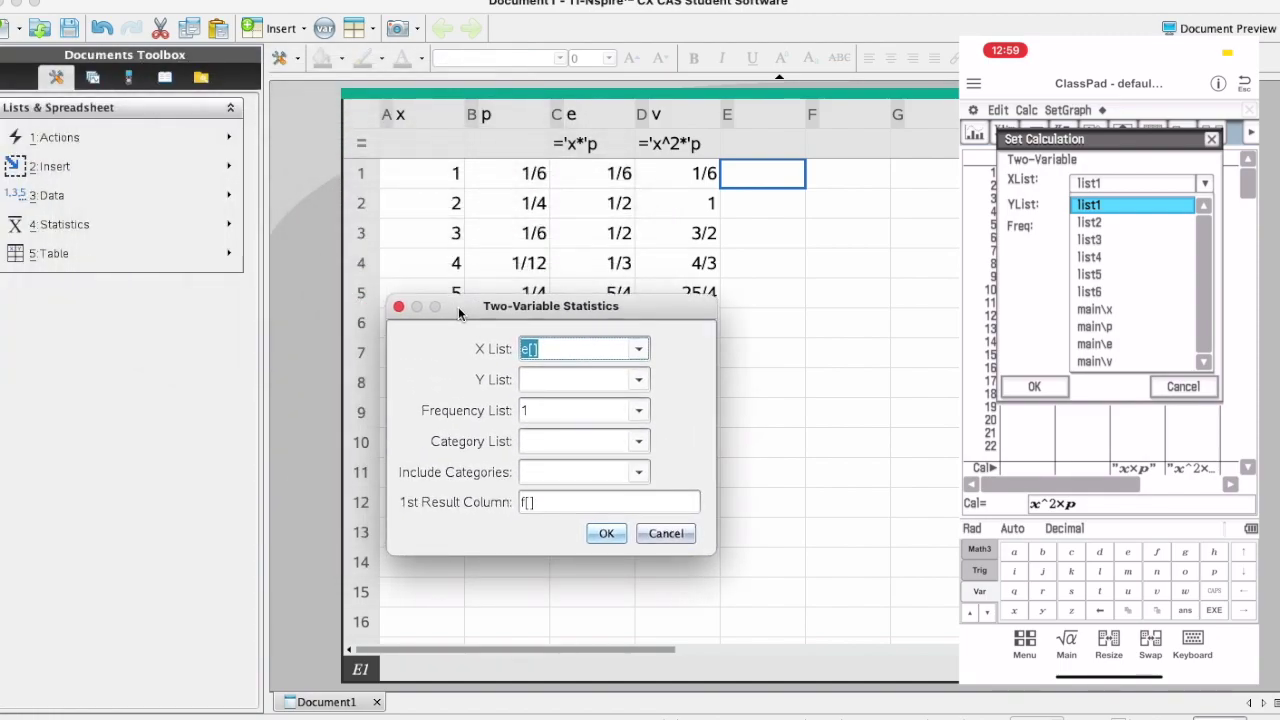
Use e as the X List and v as the Y List, then run the calculation.
{"action": "left_click", "coordinate": [637, 349]}
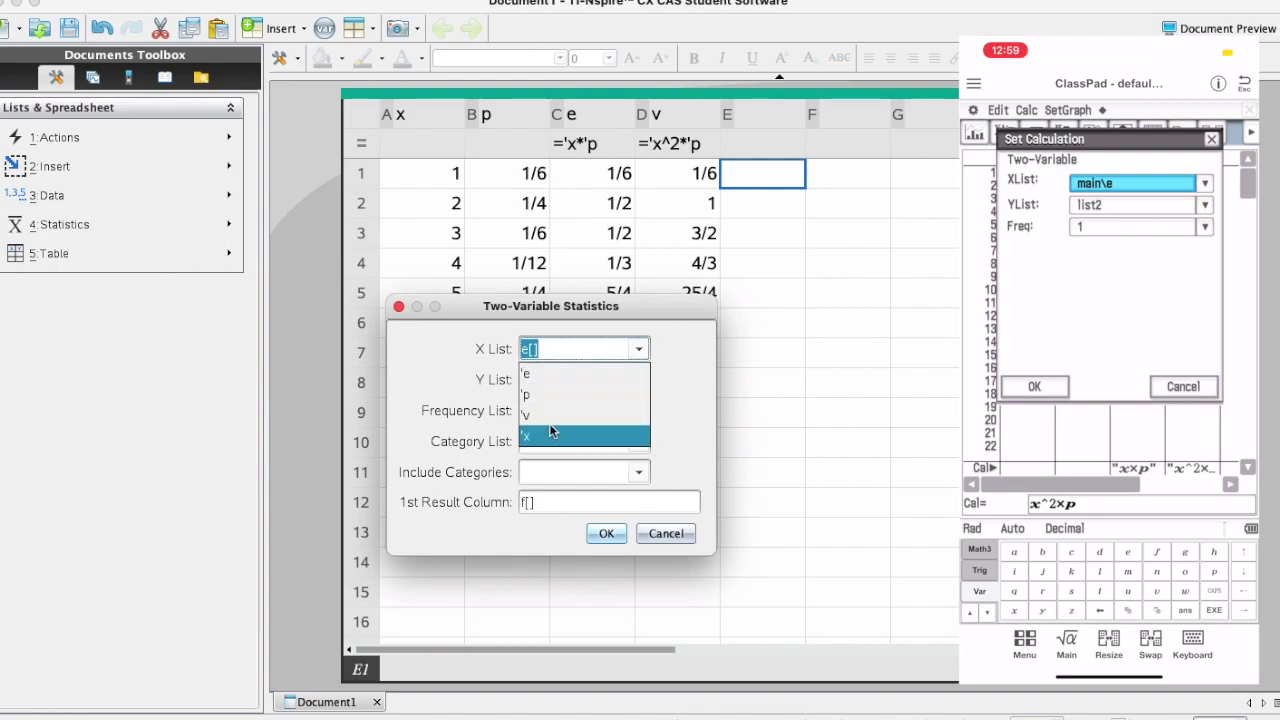
{"action": "left_click", "coordinate": [541, 375]}
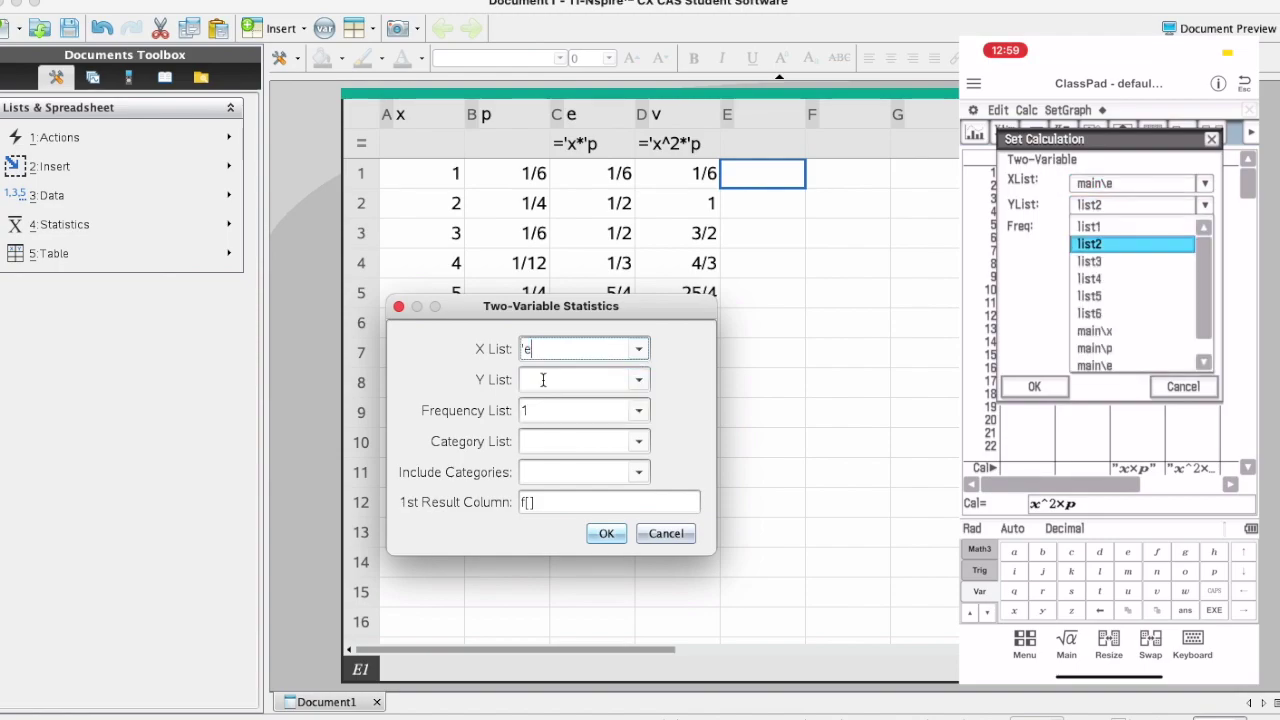
{"action": "left_click", "coordinate": [639, 380]}
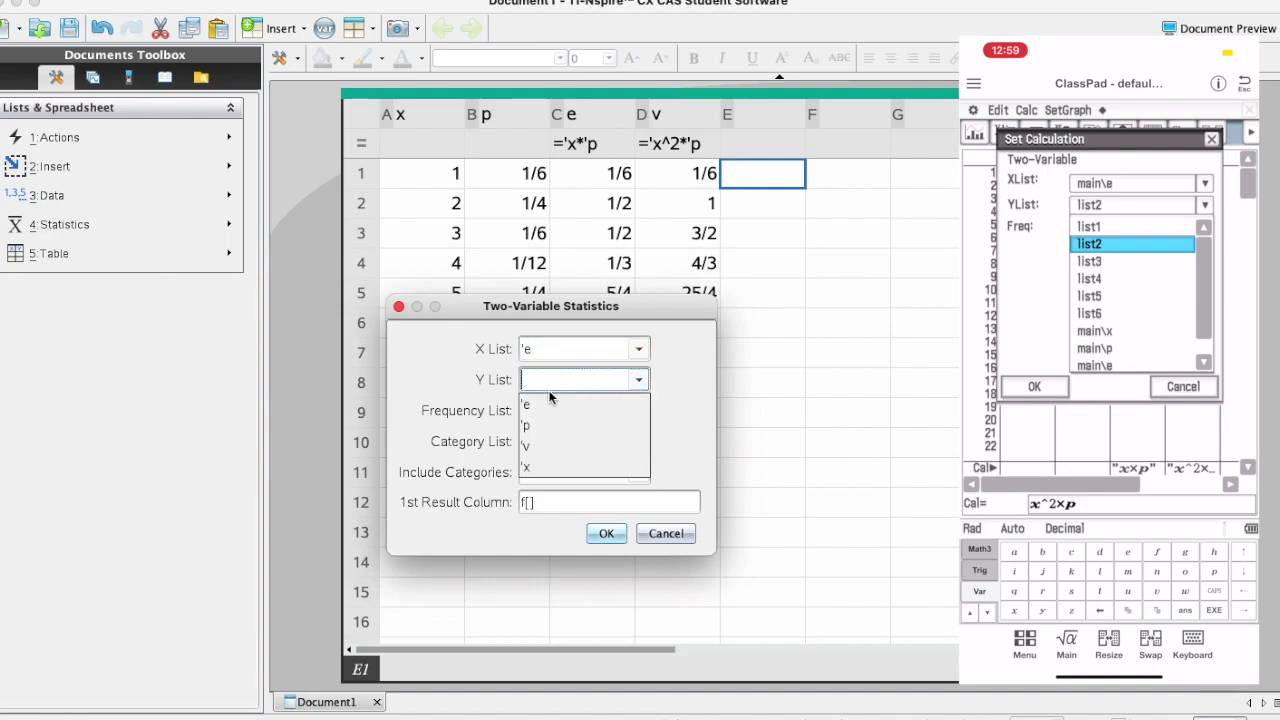
{"action": "left_click", "coordinate": [535, 451]}
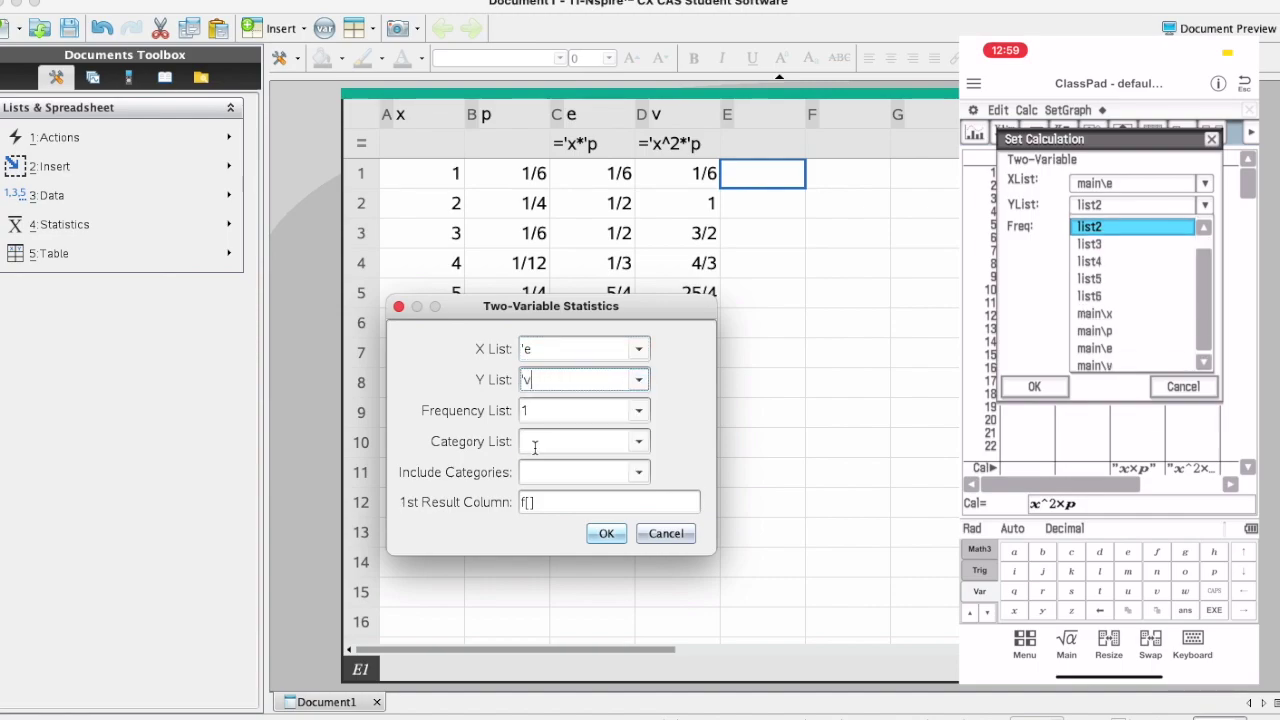
{"action": "left_click", "coordinate": [605, 534]}
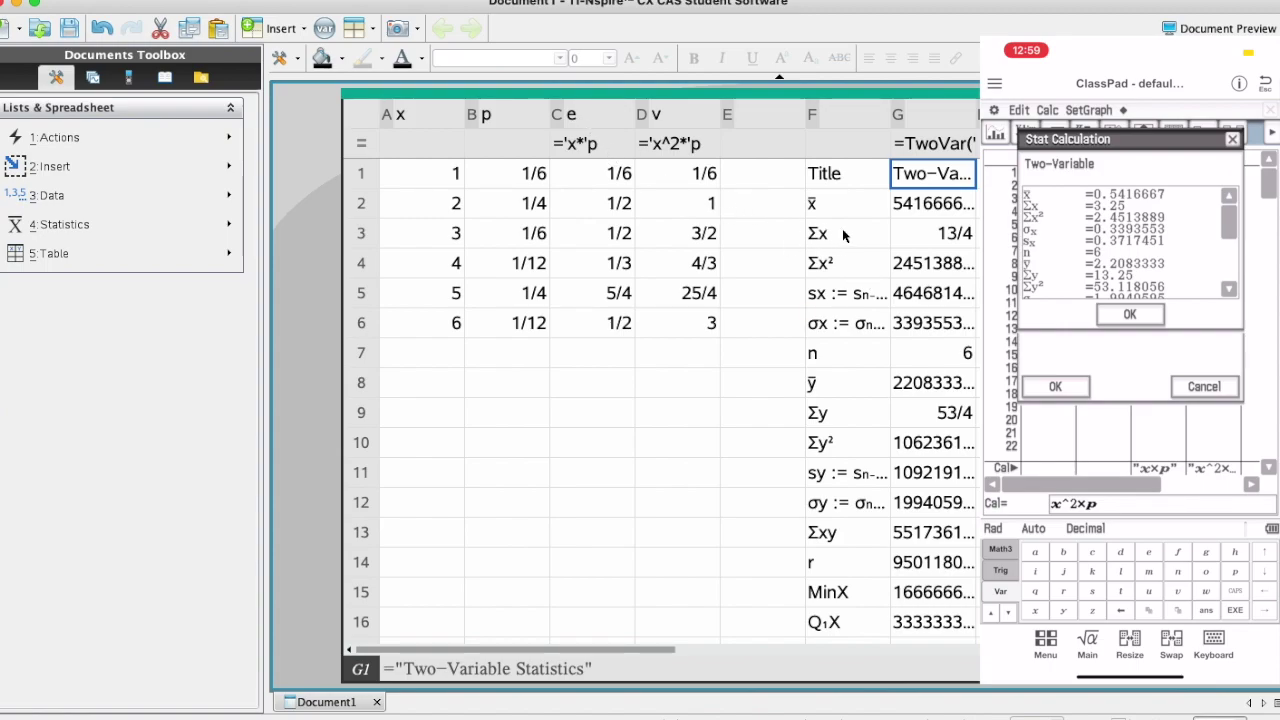
{"action": "left_click", "coordinate": [935, 238]}
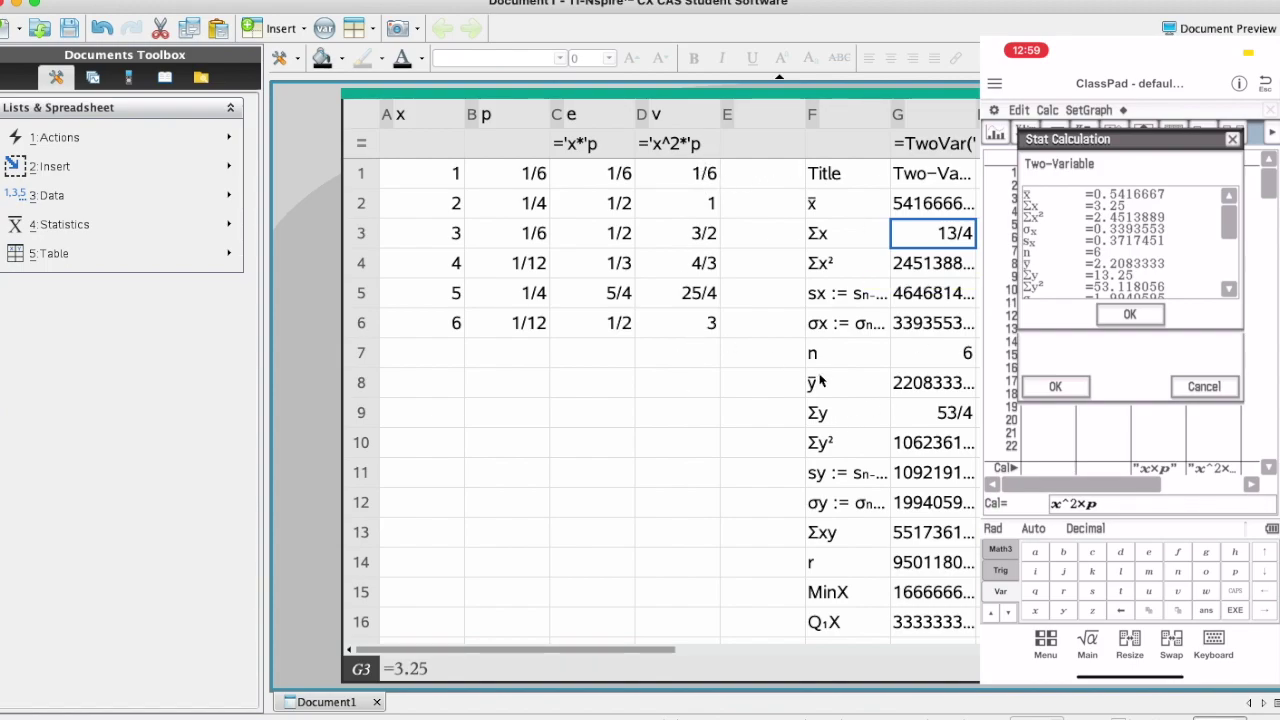
{"action": "left_click", "coordinate": [932, 424]}
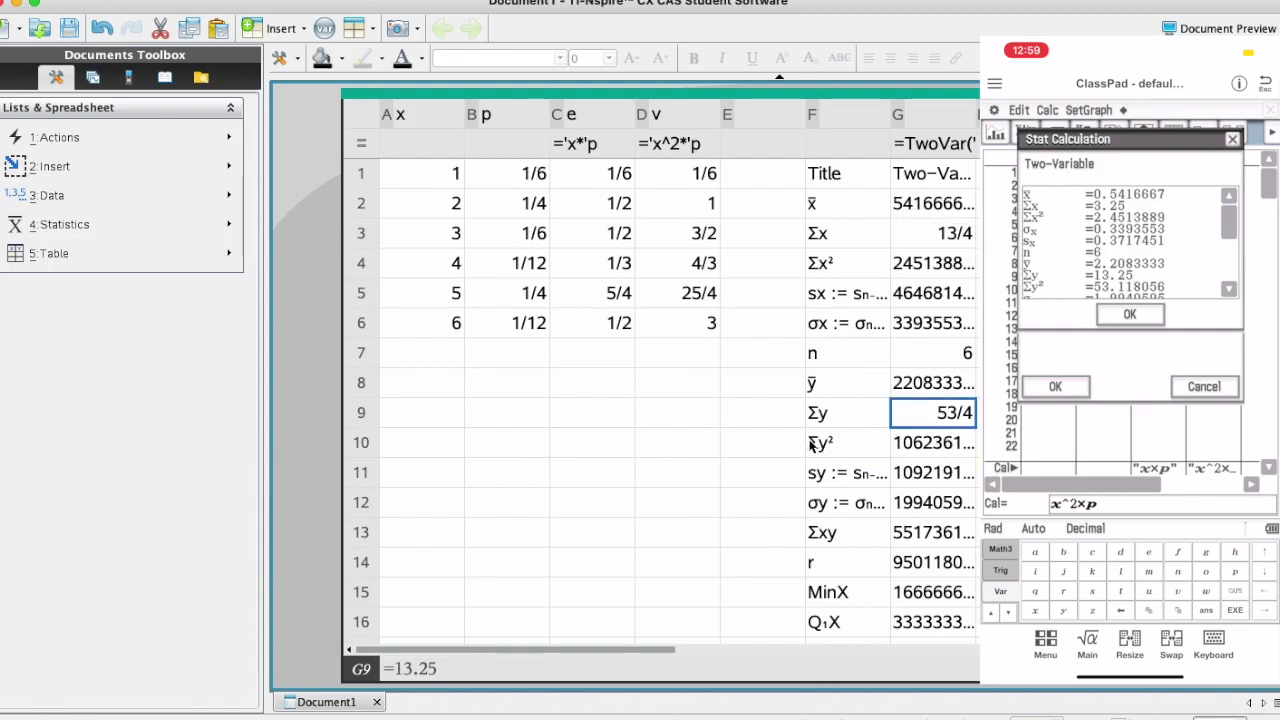
{"action": "left_click", "coordinate": [528, 386]}
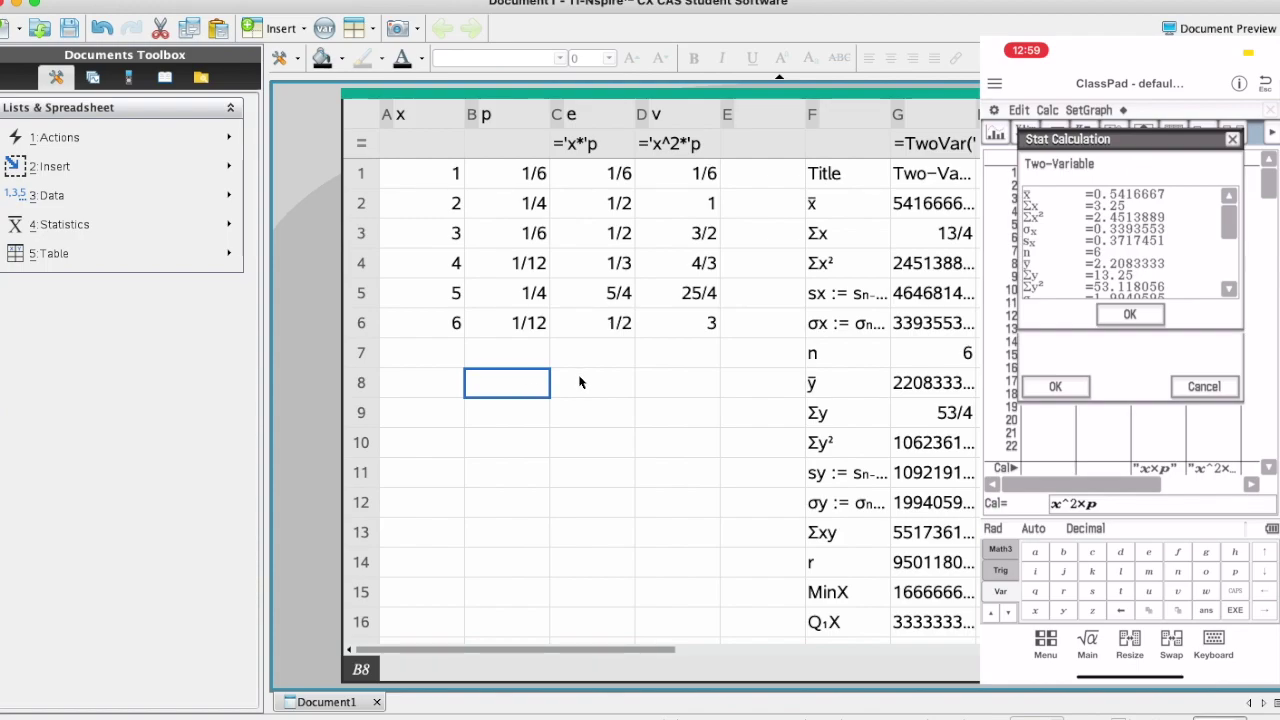
Enter the variance expression 13.25-3.25^2 in cell B8.
{"action": "type", "text": "13"}
{"action": "key", "text": "BackSpace"}
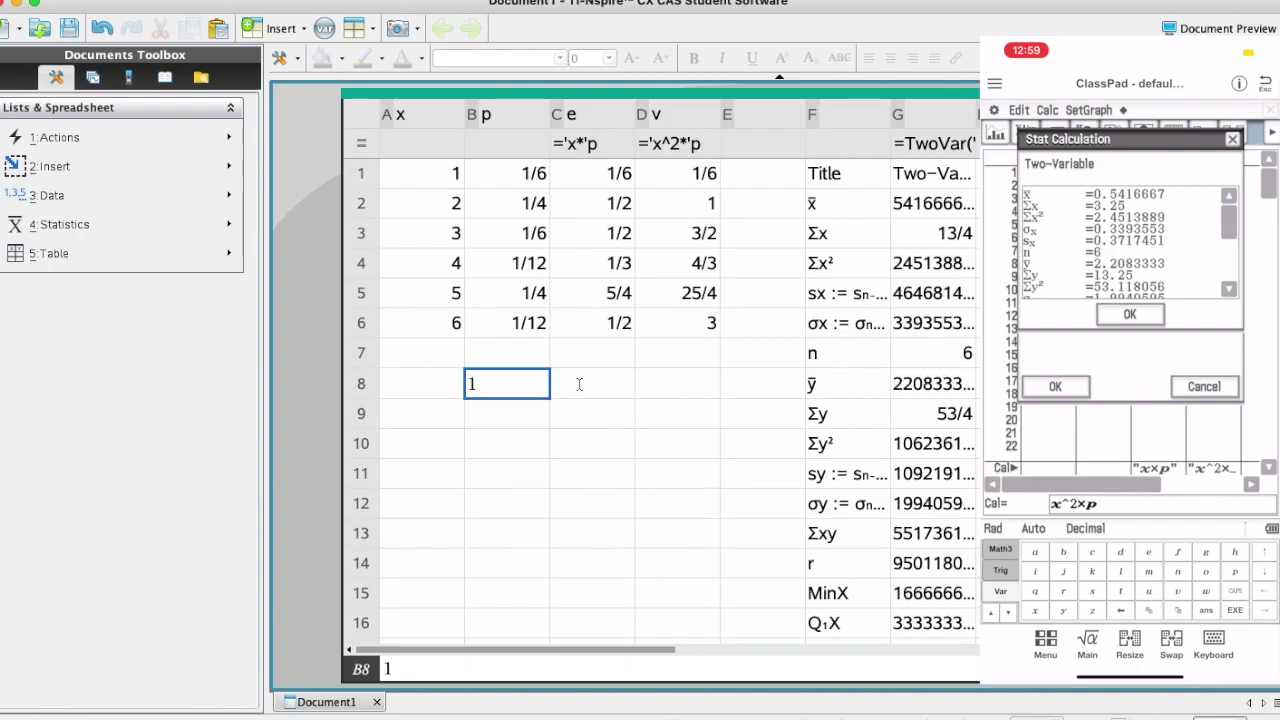
{"action": "key", "text": "BackSpace"}
{"action": "type", "text": "13.25-3.25"}
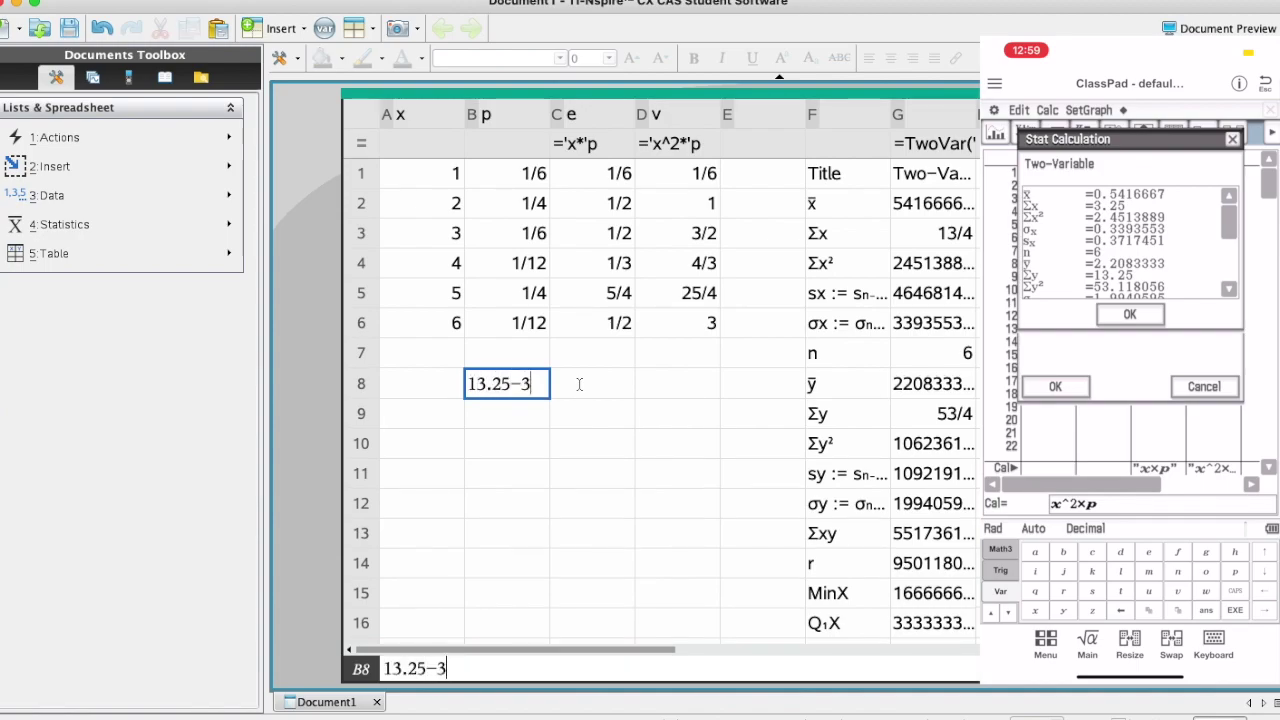
{"action": "type", "text": "^2"}
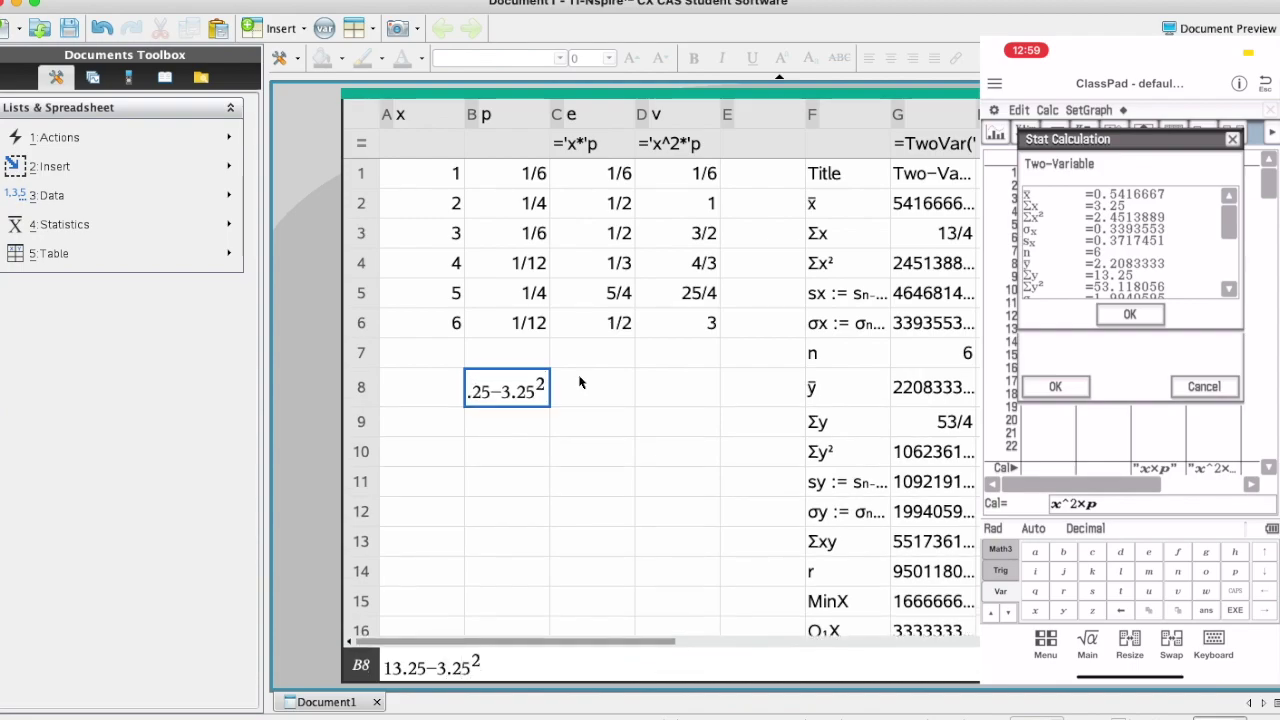
{"action": "key", "text": "Return"}
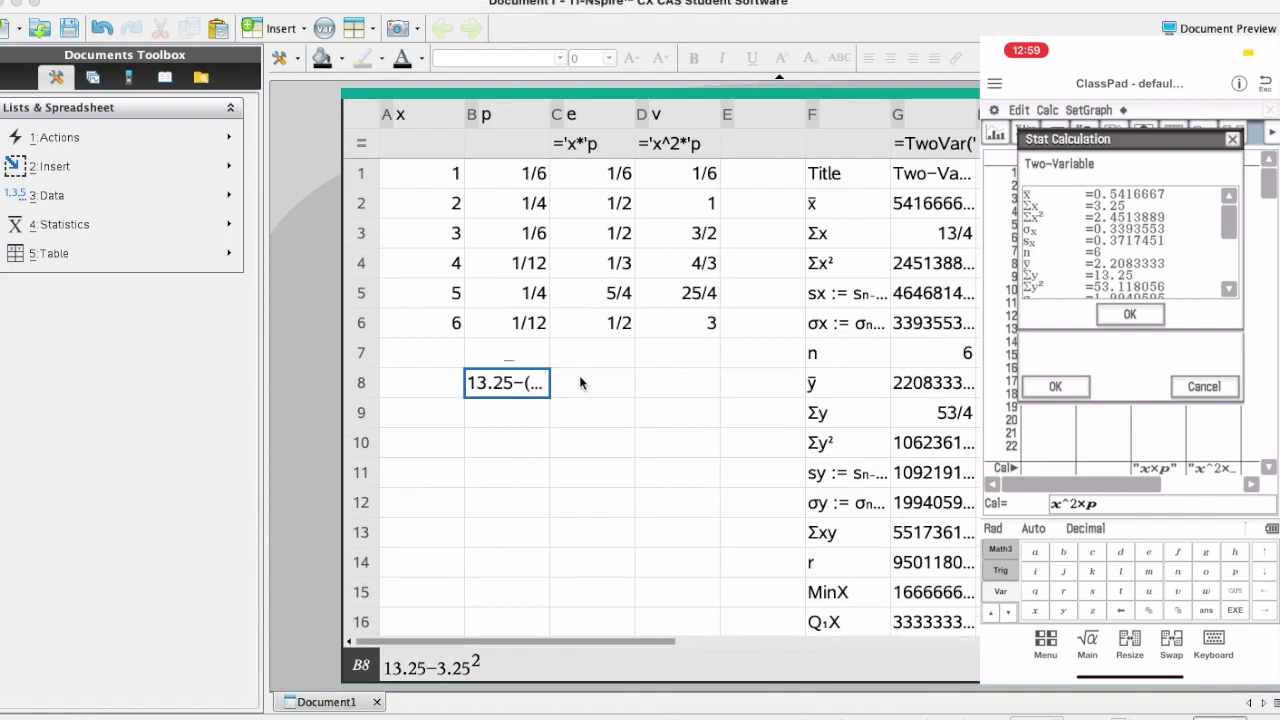